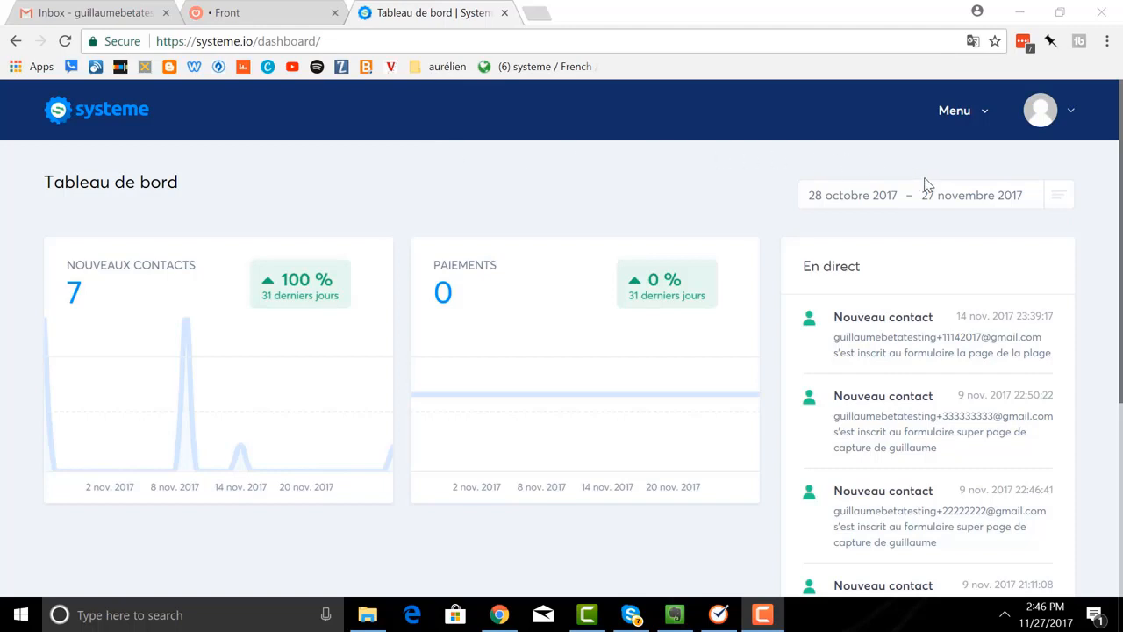
# Create a campaign named "3e campagne de test" with the description "vendre mon super produit à mon prospect"
pyautogui.click(960, 120)
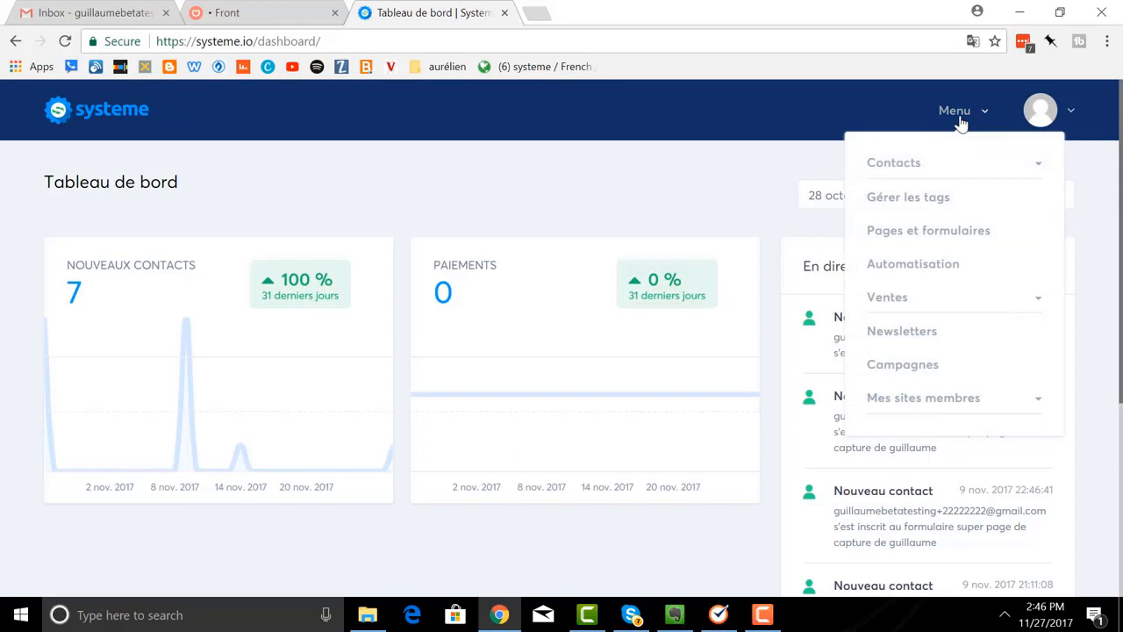
pyautogui.click(922, 373)
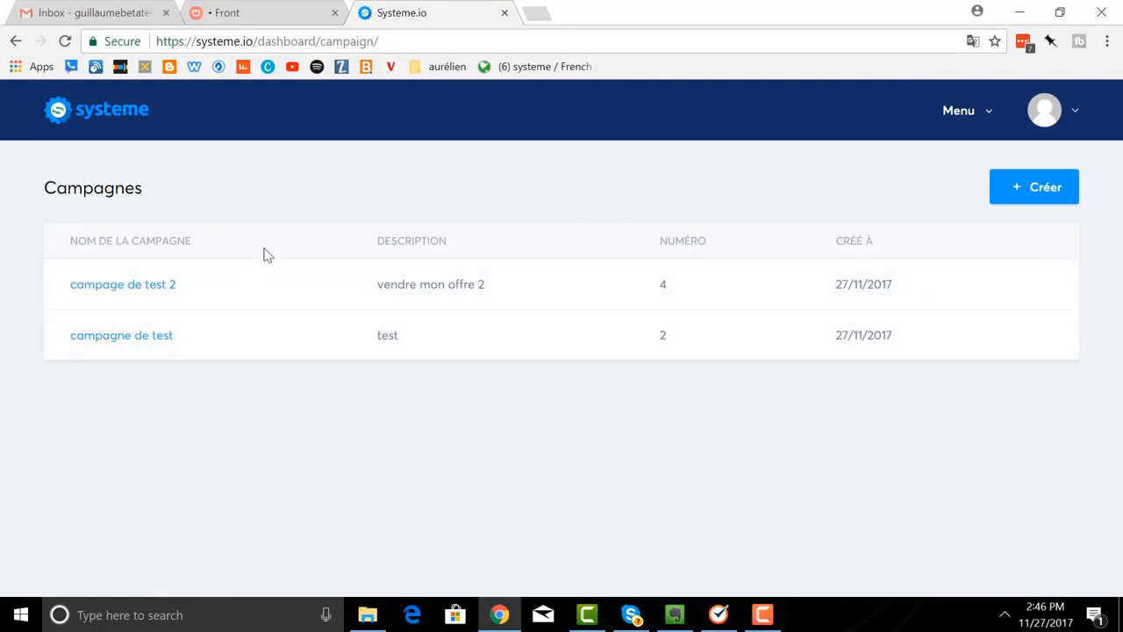
pyautogui.click(1048, 191)
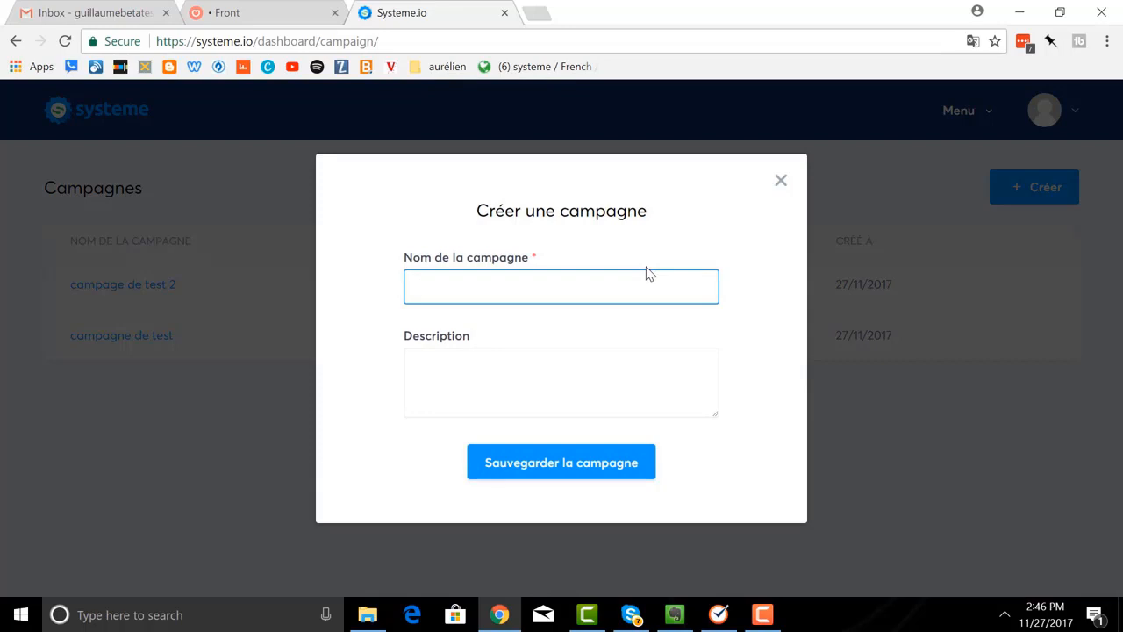
pyautogui.write('3e campagne de test')
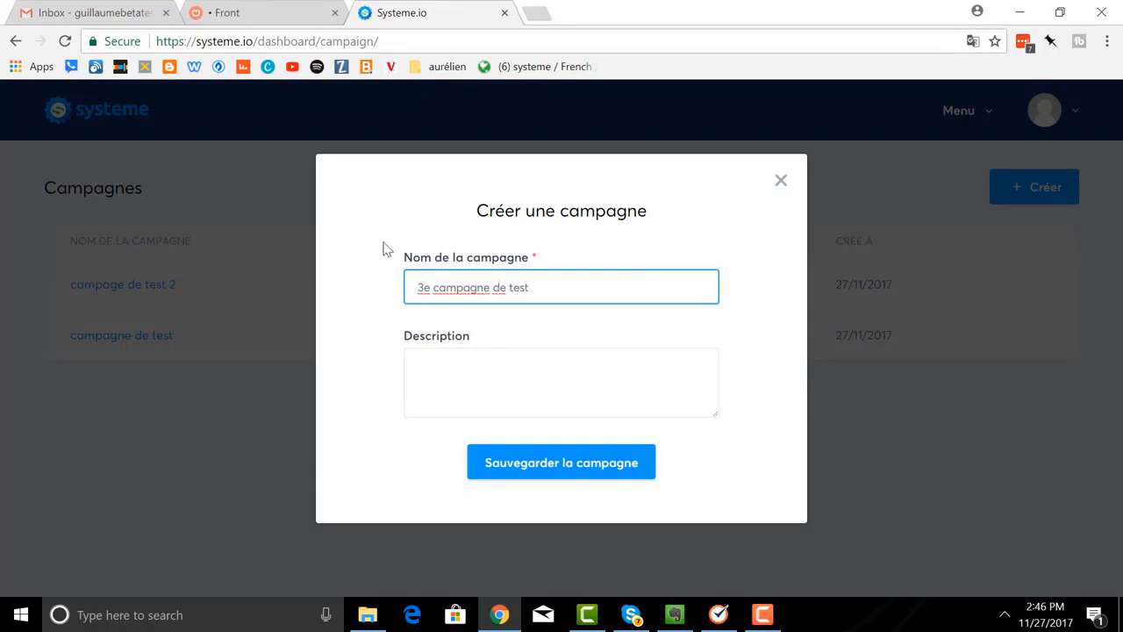
pyautogui.click(498, 369)
pyautogui.write('ven')
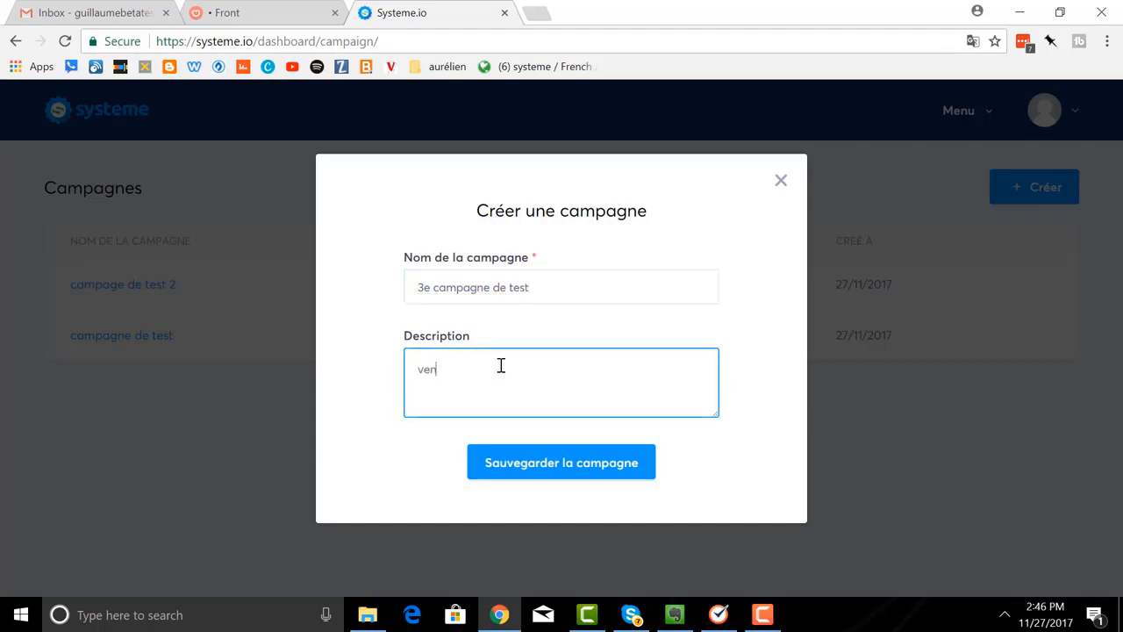
pyautogui.write('dre mon super produit à mon pro')
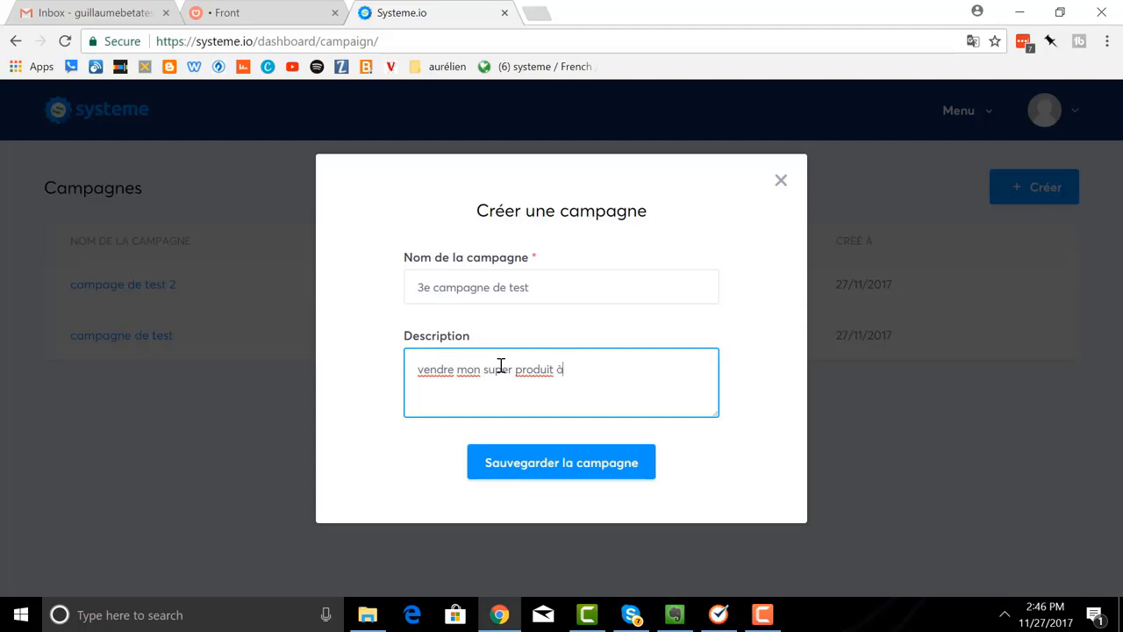
pyautogui.write('spect')
pyautogui.click(588, 481)
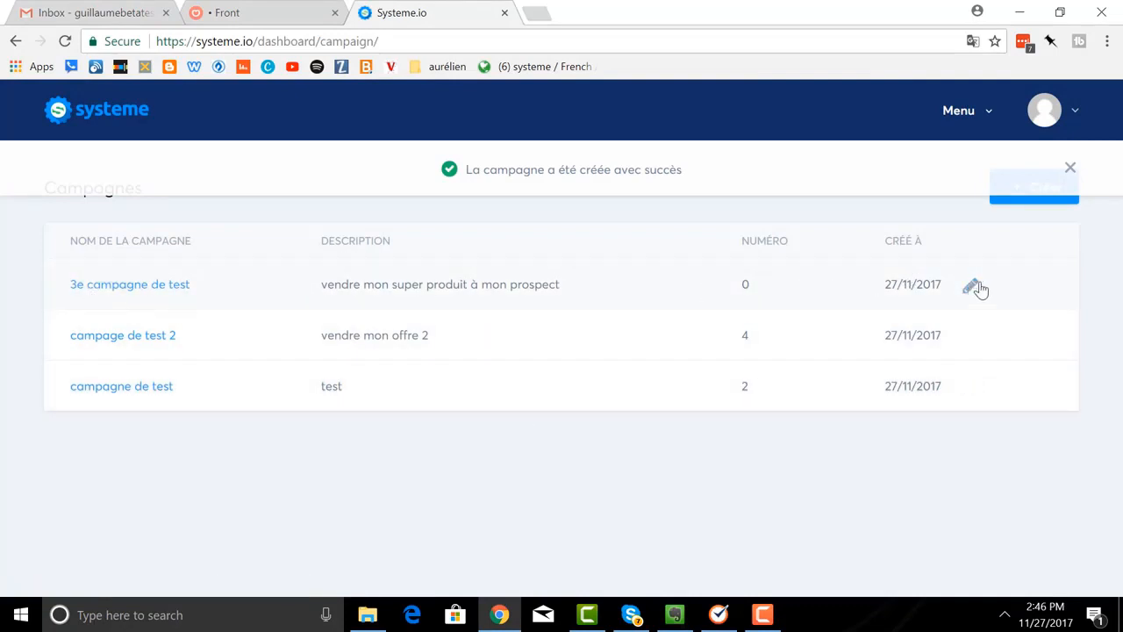
# Add a step to the campaign "3e campagne de test" with the subject "email 1 - bienvenue sur mon blog"
pyautogui.click(165, 286)
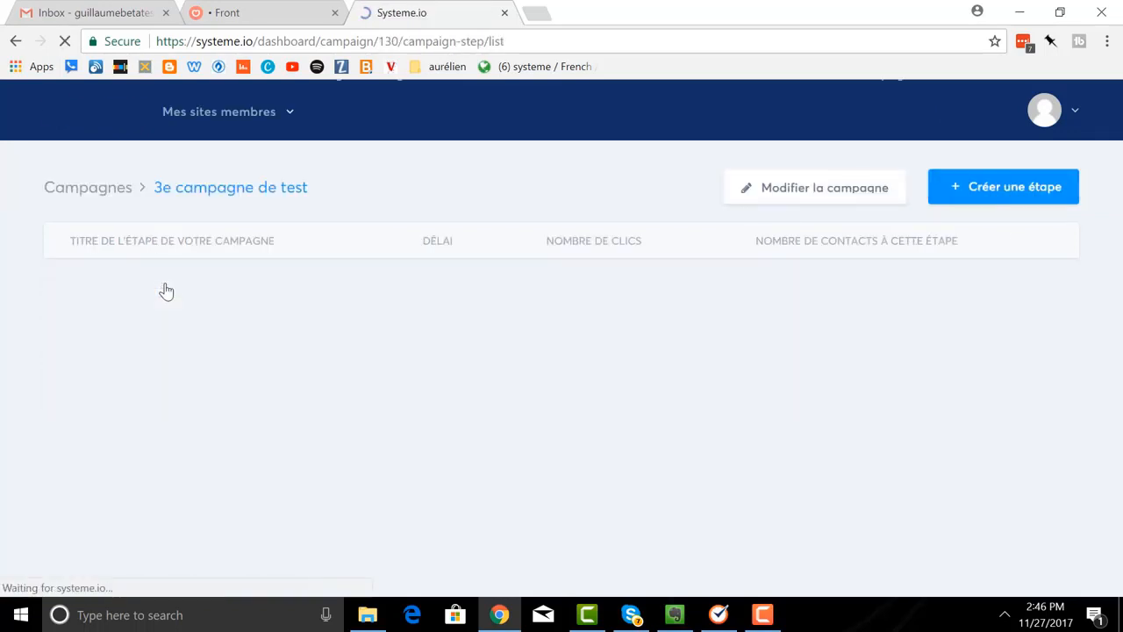
pyautogui.click(1016, 196)
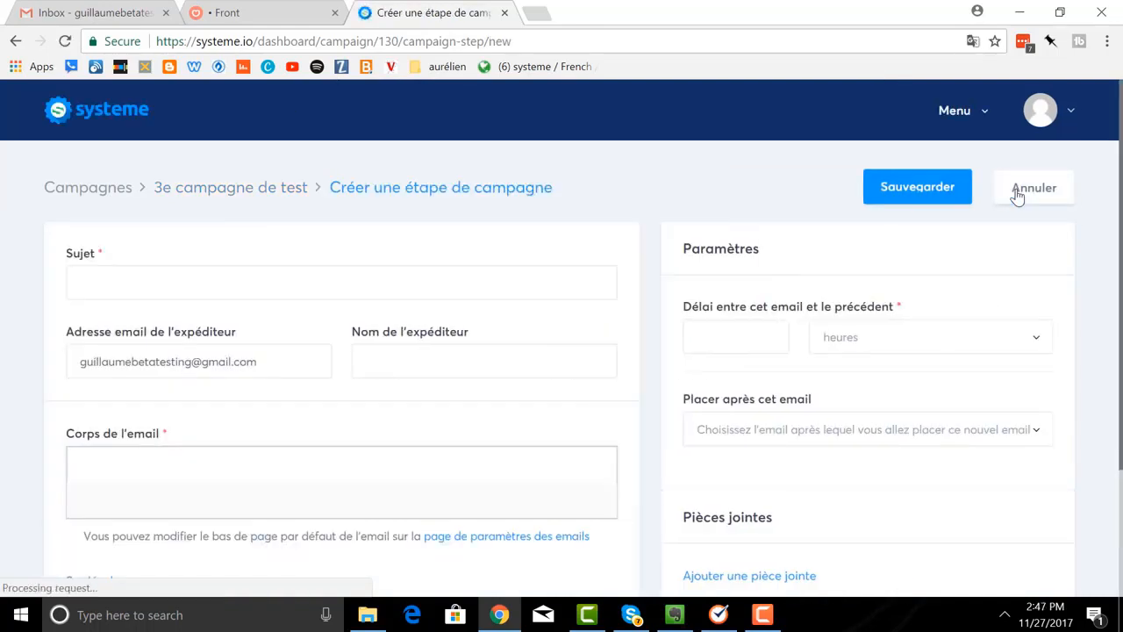
pyautogui.click(219, 289)
pyautogui.write('emai')
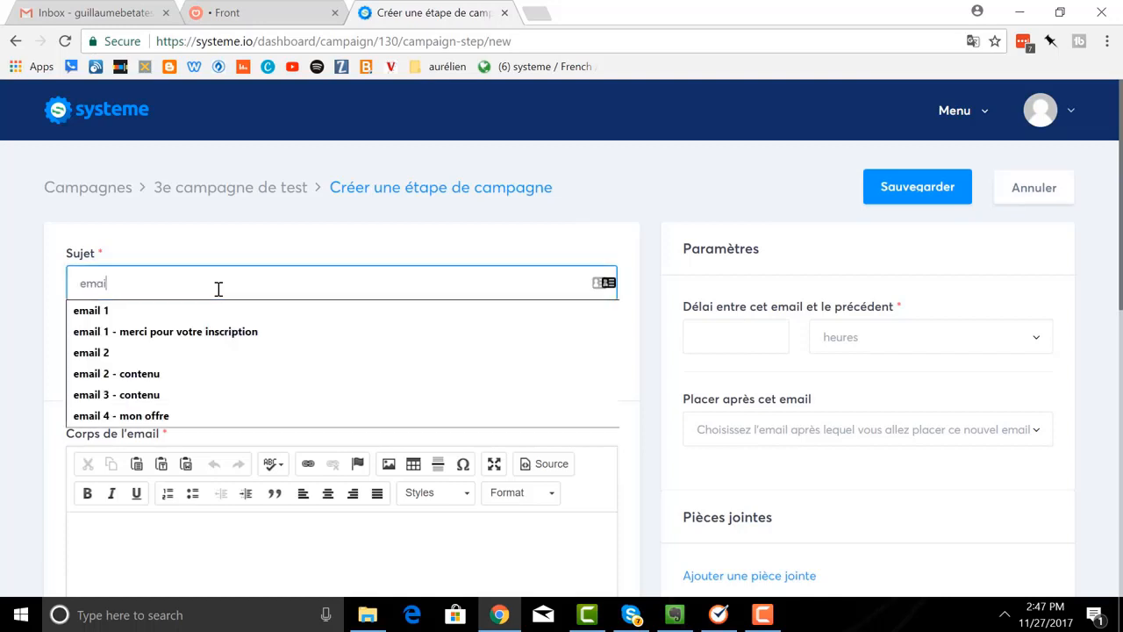
pyautogui.write('l 1')
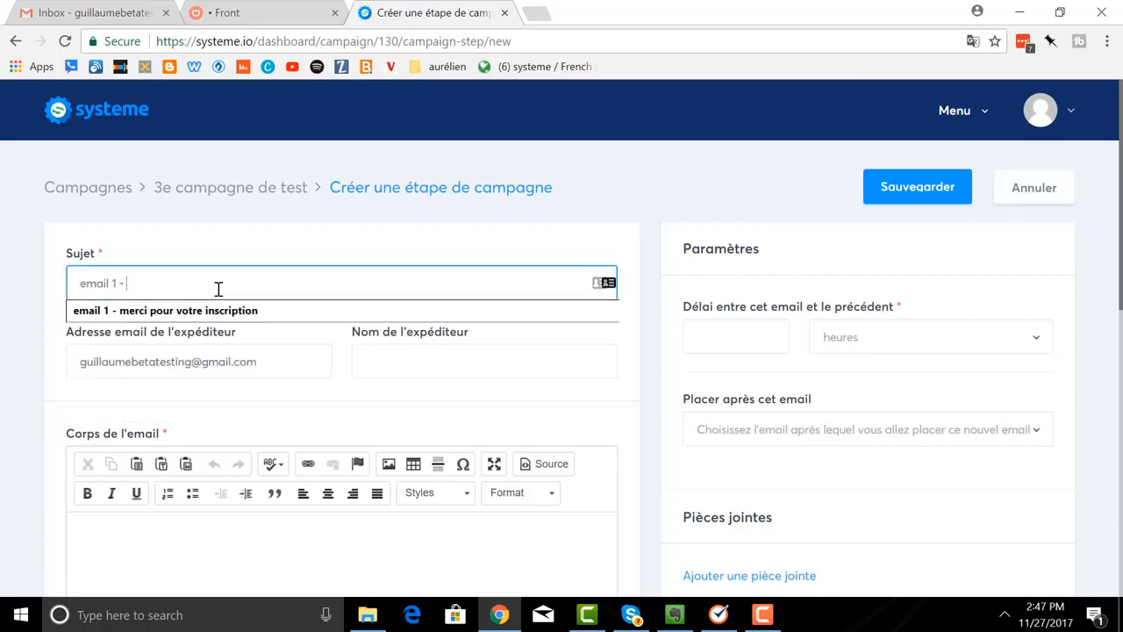
pyautogui.write(' - merc')
pyautogui.write('bien')
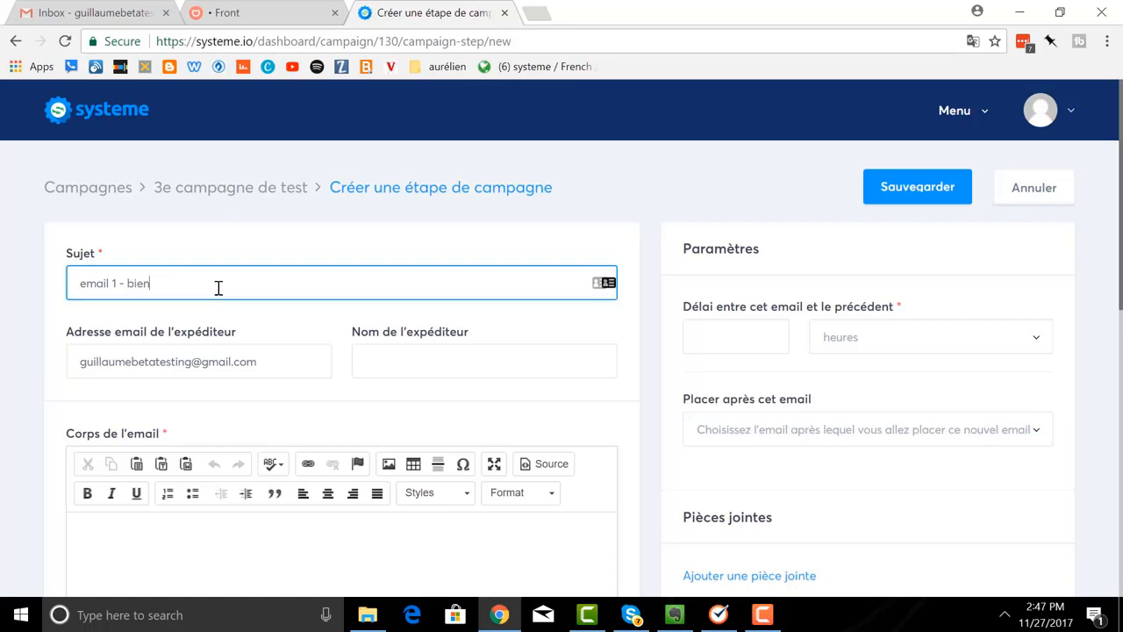
pyautogui.write('venue sur mon blog')
# Enter the sender's first name and write the email body as "bonjour," followed by "bienvenue" in a new paragraph
pyautogui.click(470, 360)
pyautogui.write('gui')
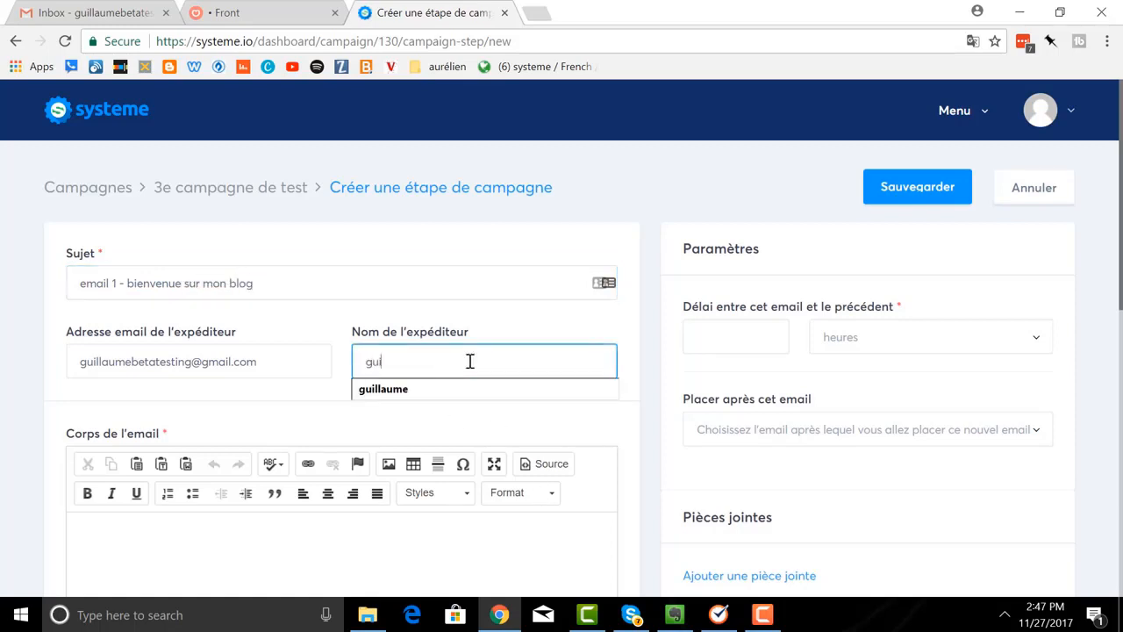
pyautogui.write('llaume')
pyautogui.click(222, 523)
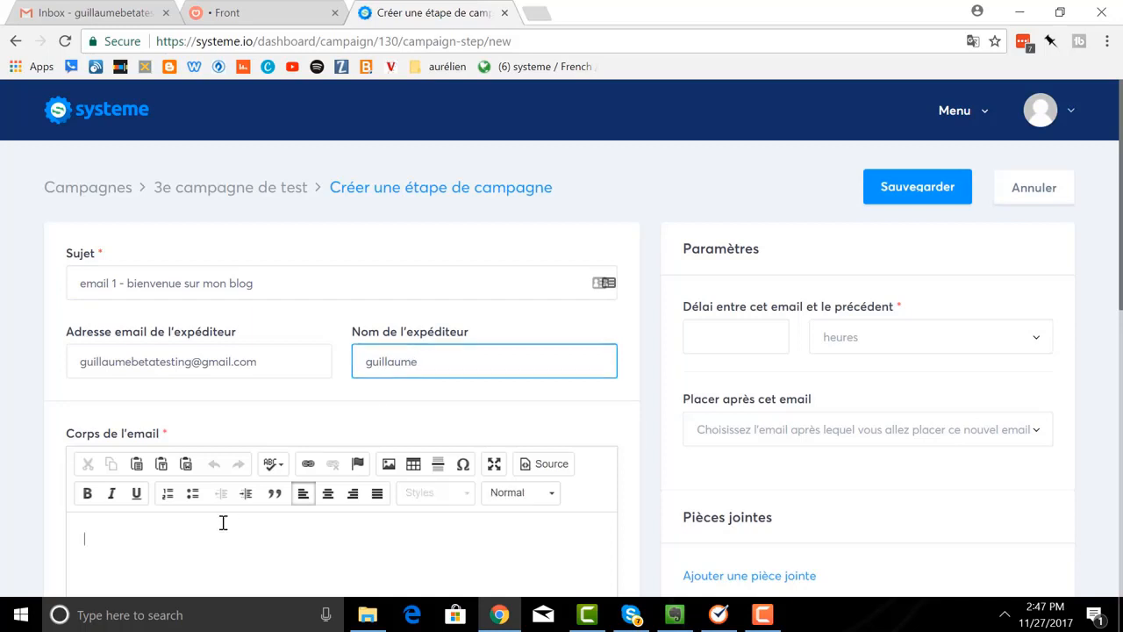
pyautogui.write('bonjour')
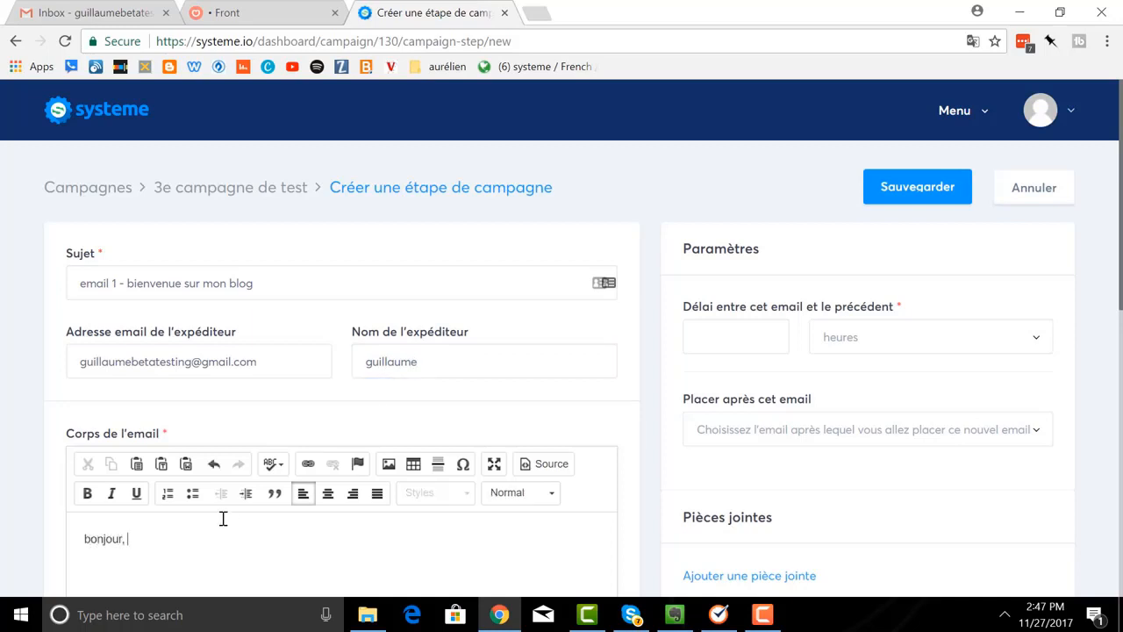
pyautogui.write(',')
pyautogui.press('Return')
pyautogui.write('bienv')
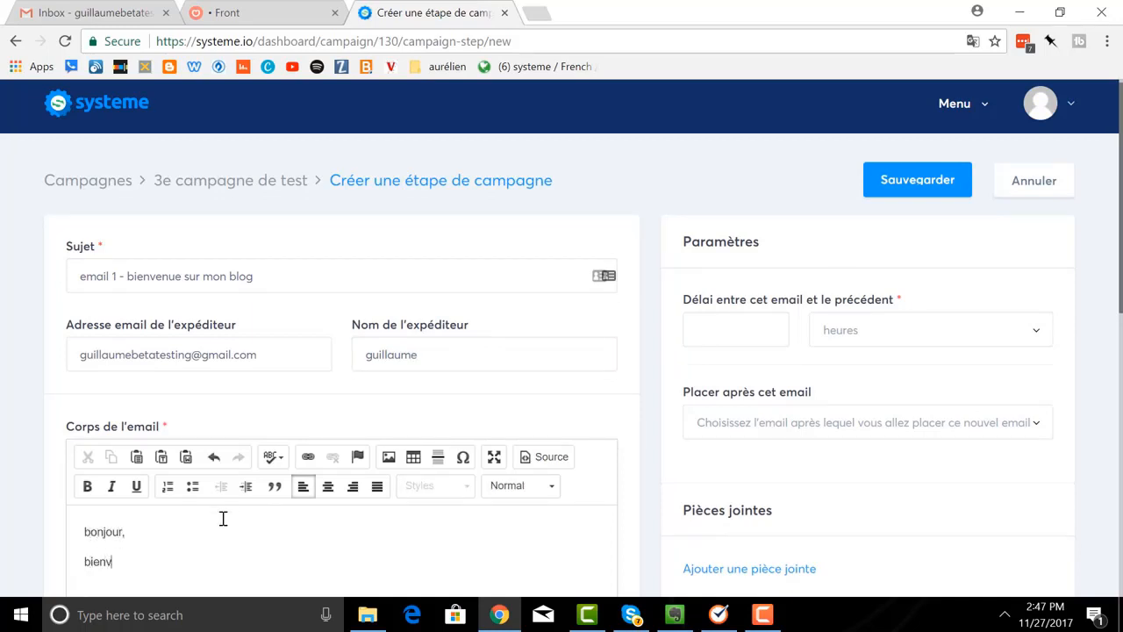
pyautogui.write('enue')
# Set the delay between this email and the previous one to 0 and save the campaign step
pyautogui.click(748, 336)
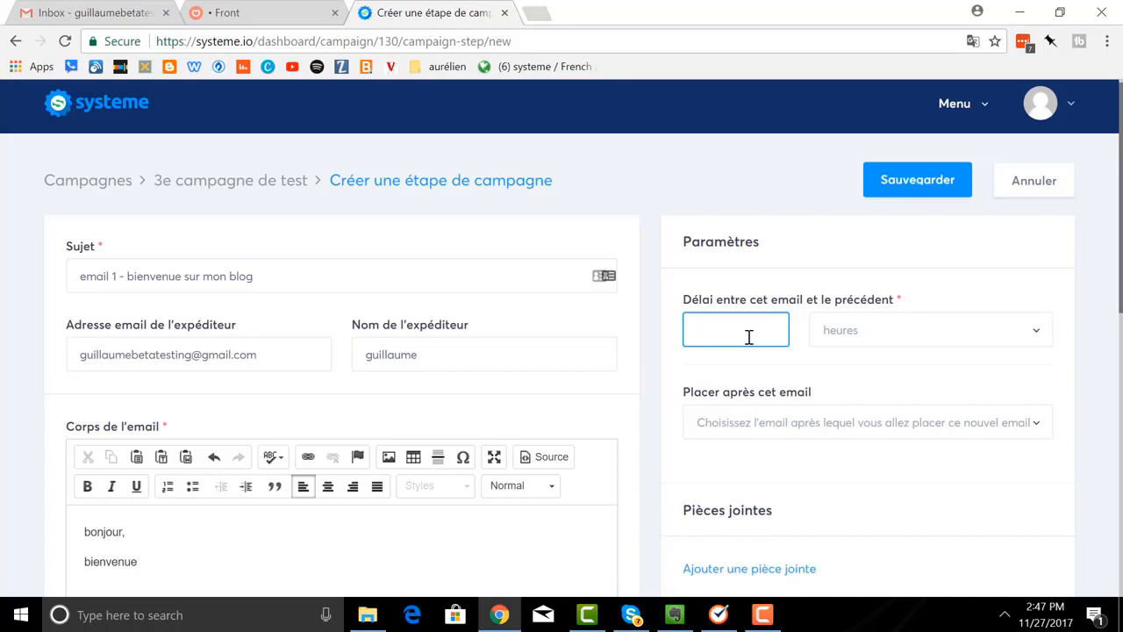
pyautogui.write('0')
pyautogui.scroll(-1, 864, 351)
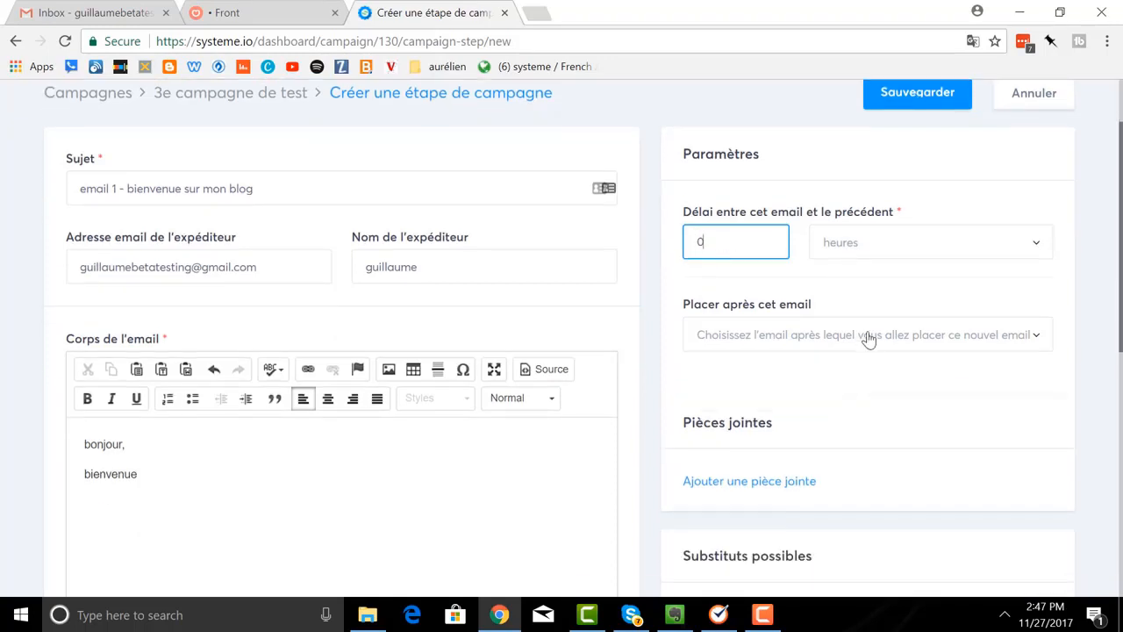
pyautogui.click(890, 103)
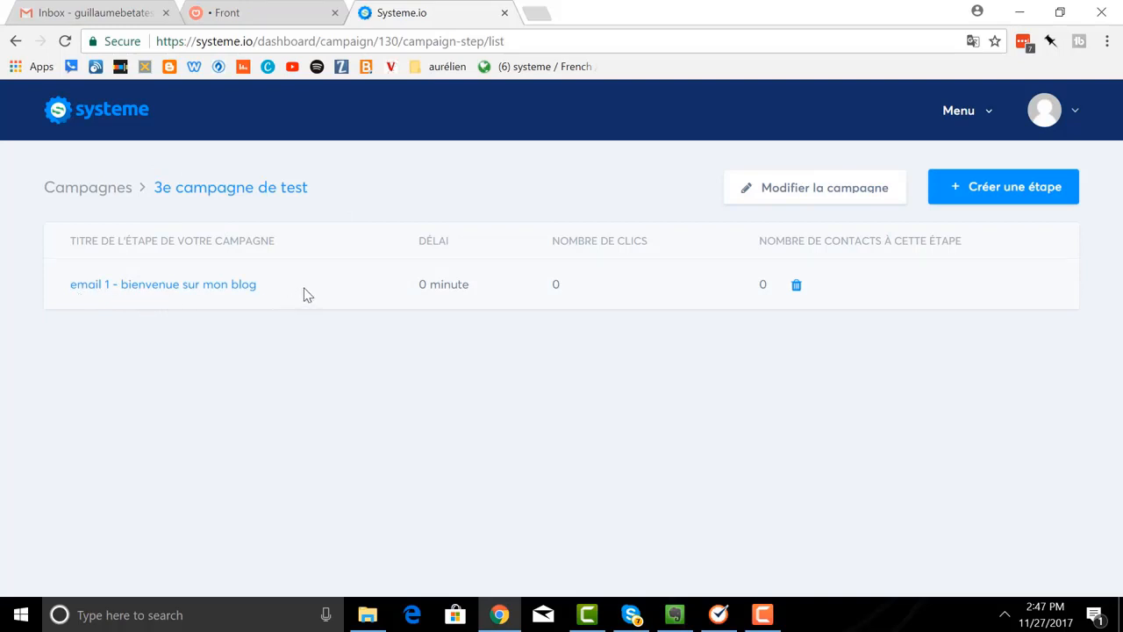
# Add a second campaign step with the subject "email 2 - super contenu" and the sender's first name
pyautogui.click(1006, 189)
pyautogui.click(105, 287)
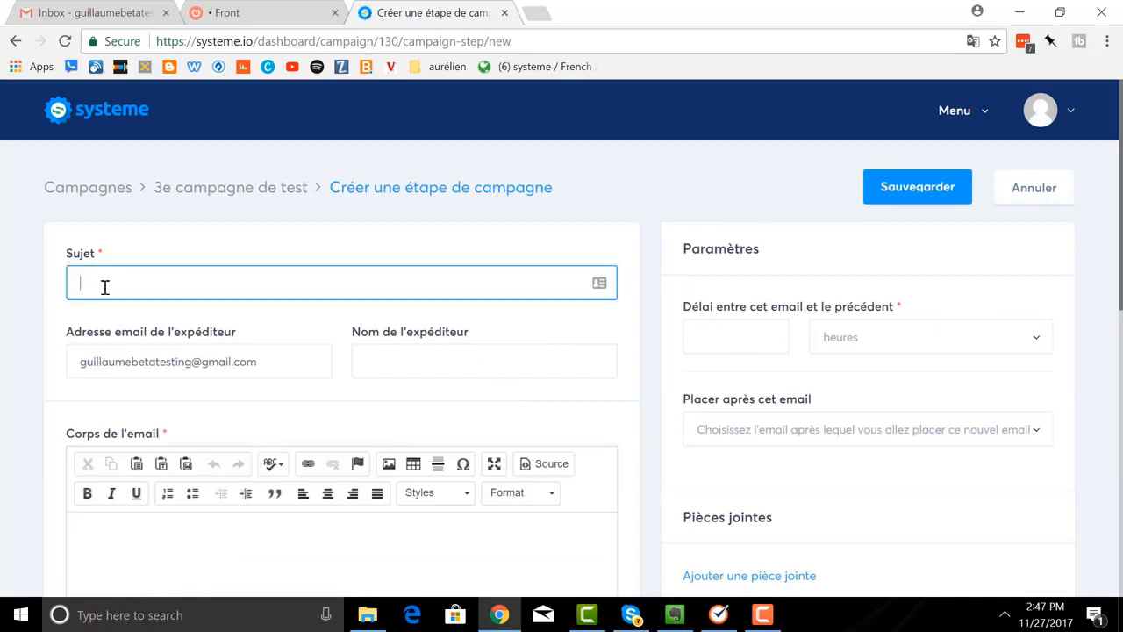
pyautogui.write('email 2 ')
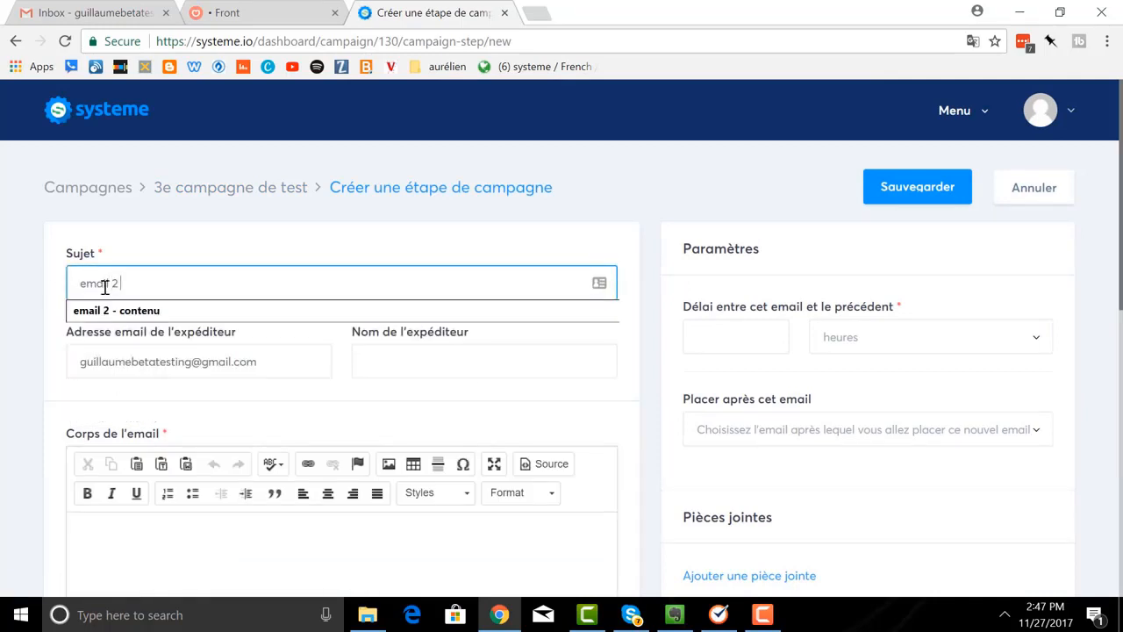
pyautogui.write('- super contenu')
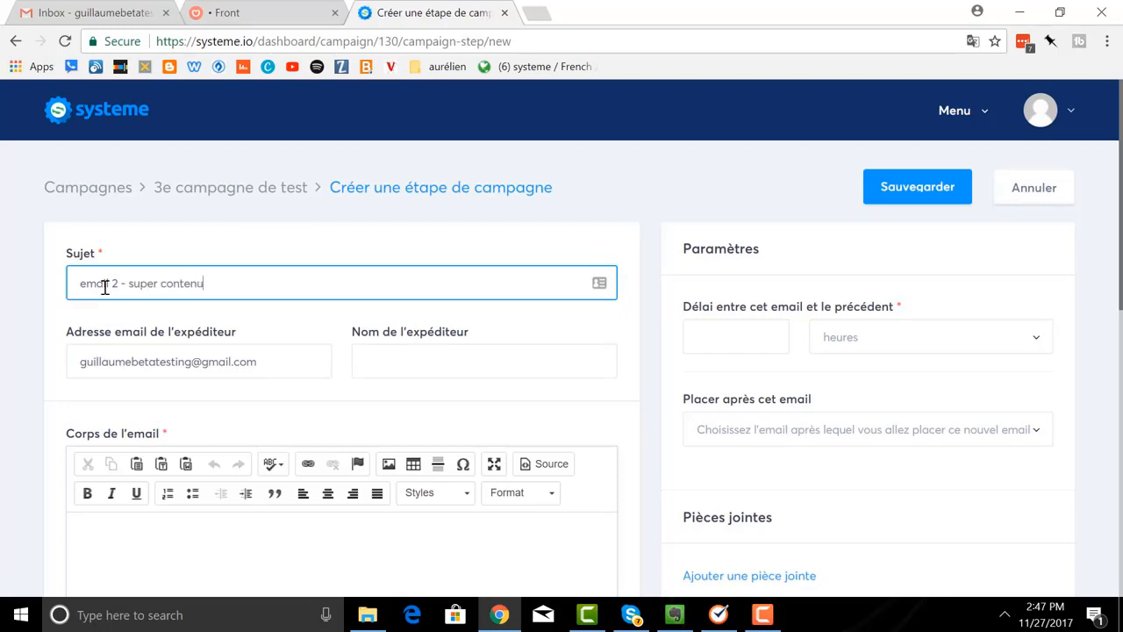
pyautogui.click(392, 355)
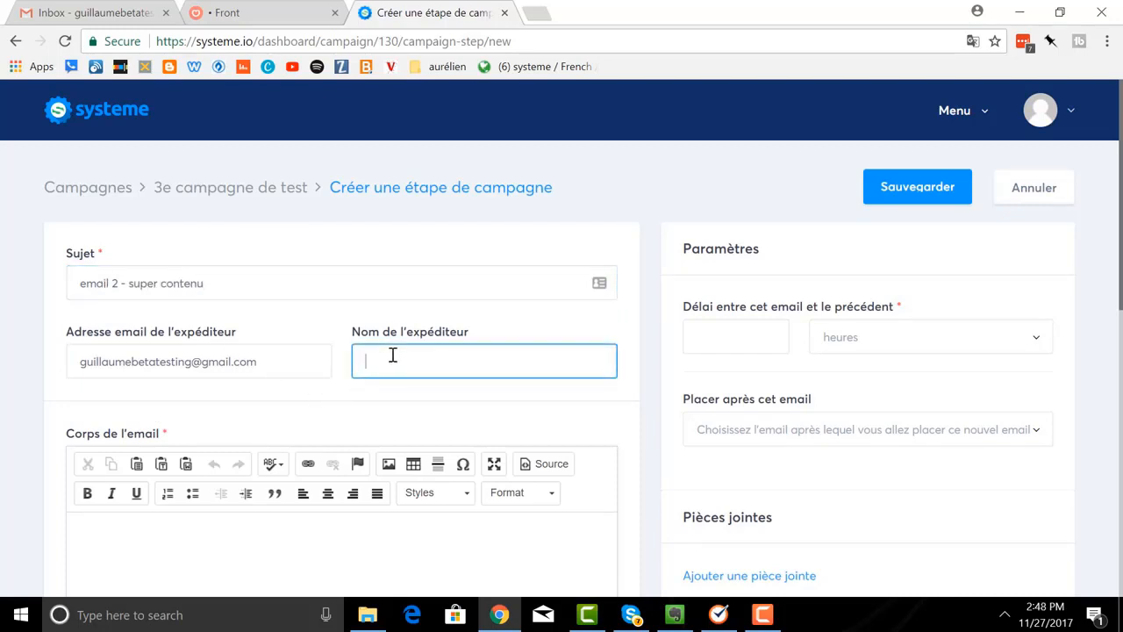
pyautogui.write('guillaume')
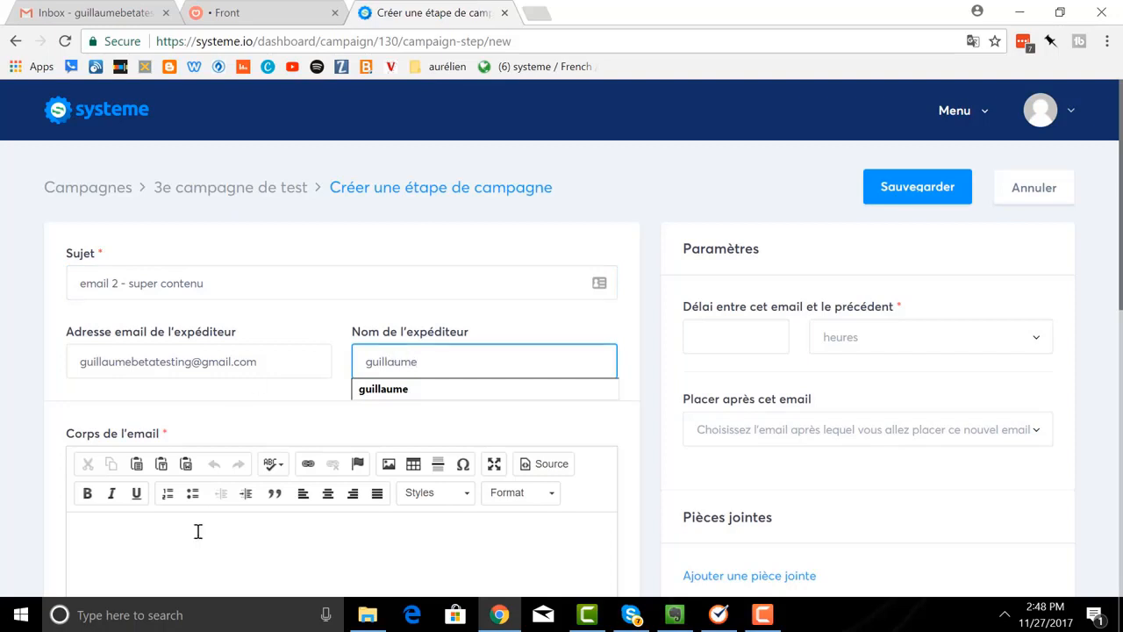
# Write the second email's body as "Bonjour," followed by "voici du contenu" in a new paragraph
pyautogui.click(200, 527)
pyautogui.write('Bonjour')
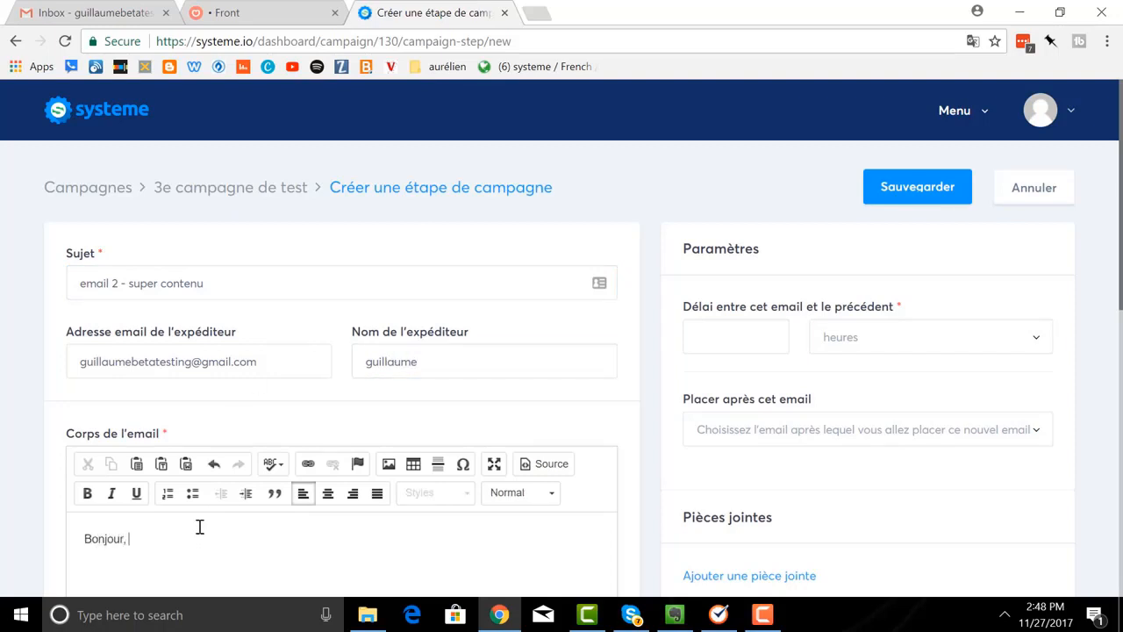
pyautogui.write(',')
pyautogui.press('Return')
pyautogui.press('Return')
pyautogui.write('voici du contenu')
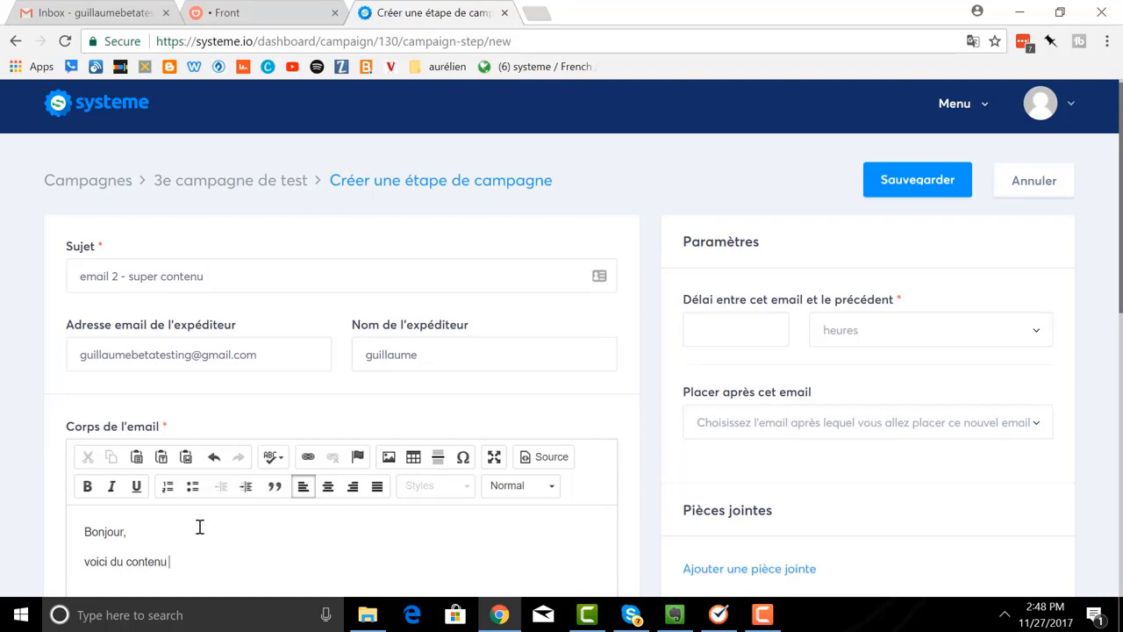
# Set the second email's delay after the previous one to 1 with the unit "jours"
pyautogui.click(761, 333)
pyautogui.write('1')
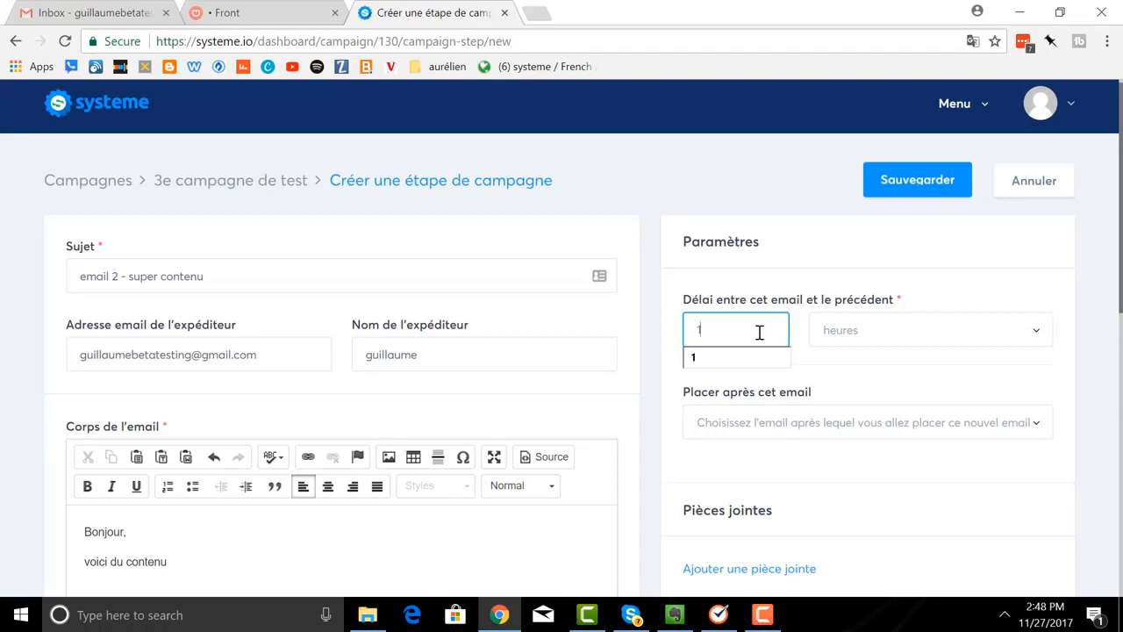
pyautogui.click(1036, 340)
pyautogui.click(990, 393)
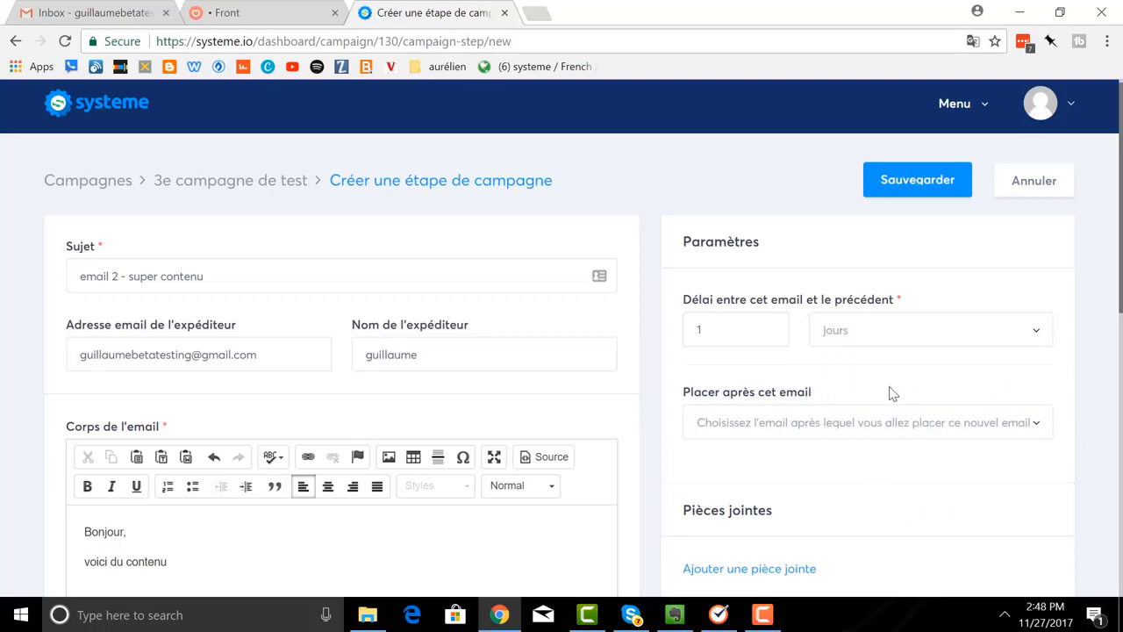
# Place the second email after "email 1 - bienvenue sur mon blog" and save the campaign step
pyautogui.click(1038, 427)
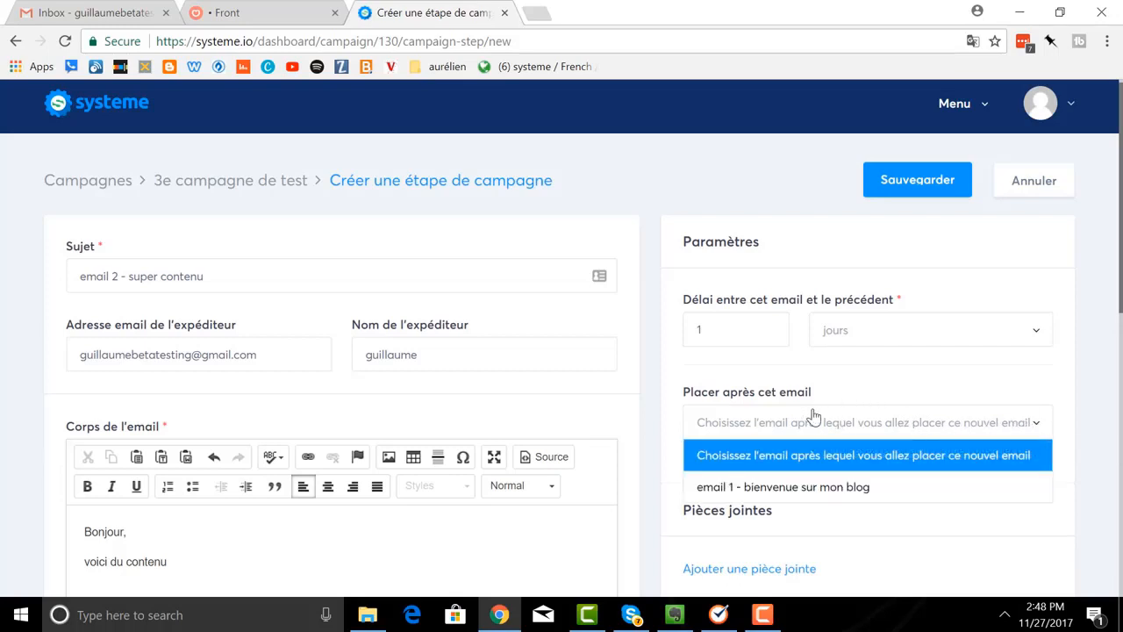
pyautogui.click(884, 489)
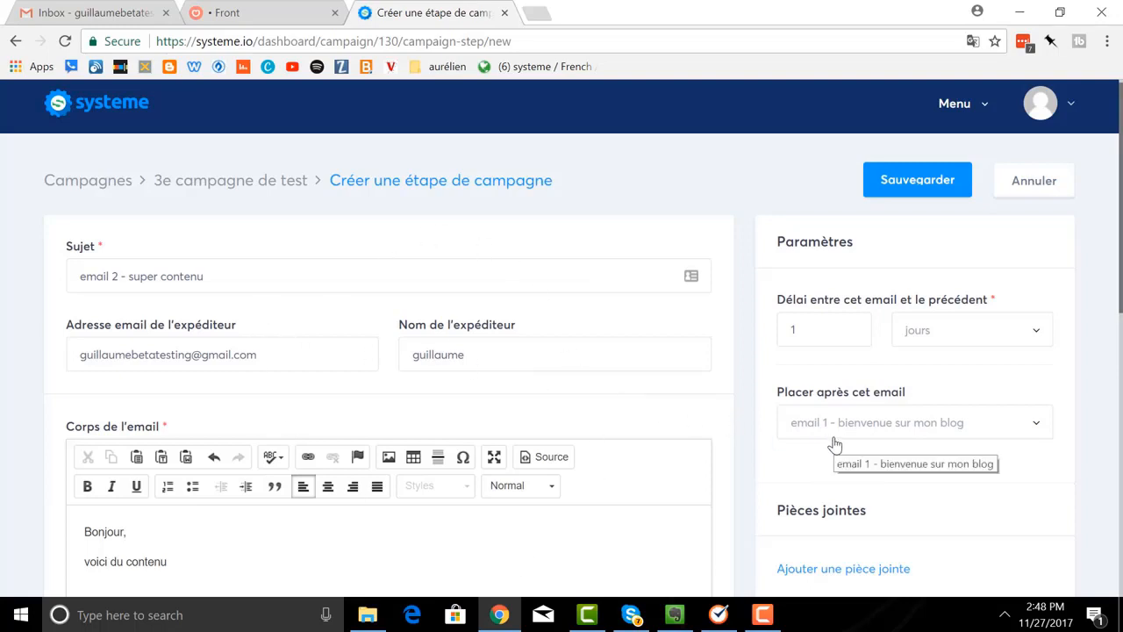
pyautogui.click(918, 181)
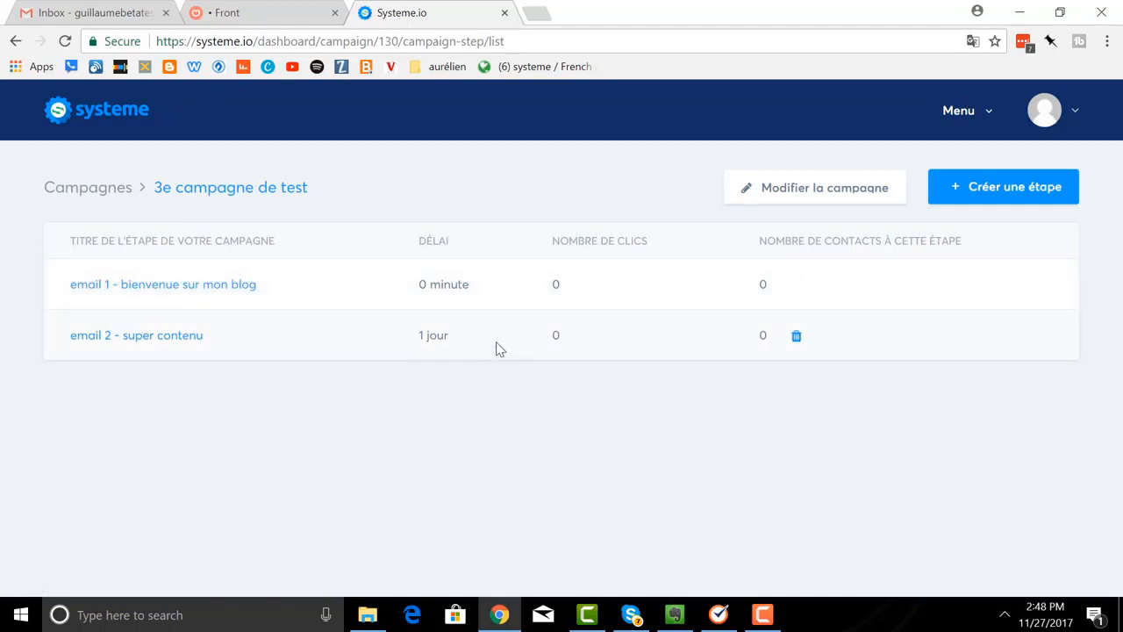
# Add a third campaign step with the subject "email 3 - contenu" and the sender's first name
pyautogui.click(1008, 187)
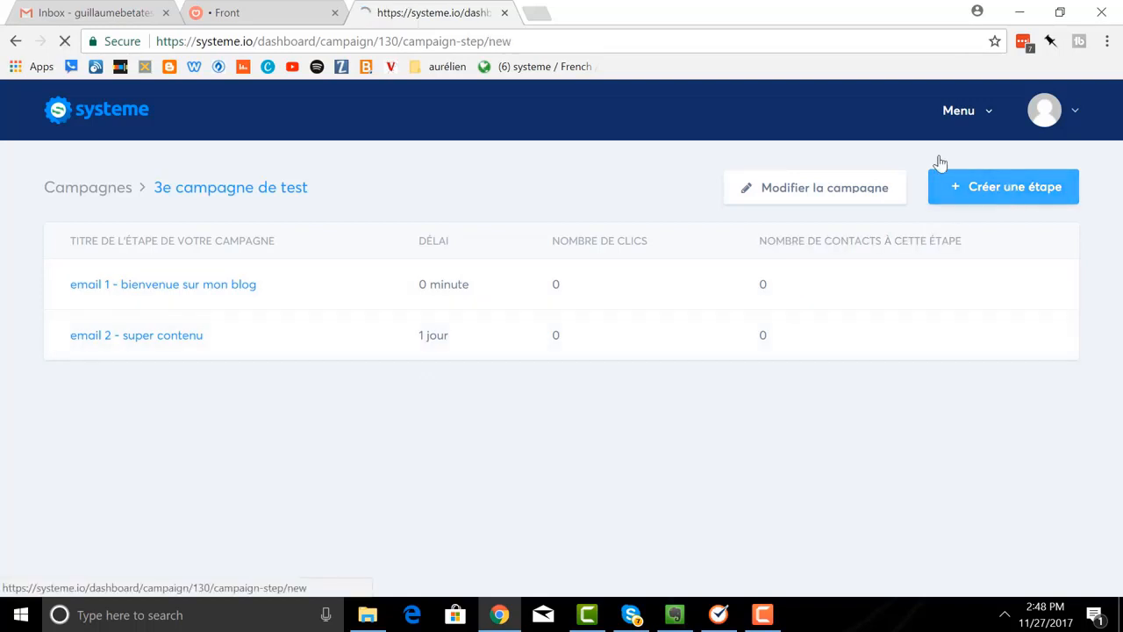
pyautogui.click(188, 283)
pyautogui.write('e')
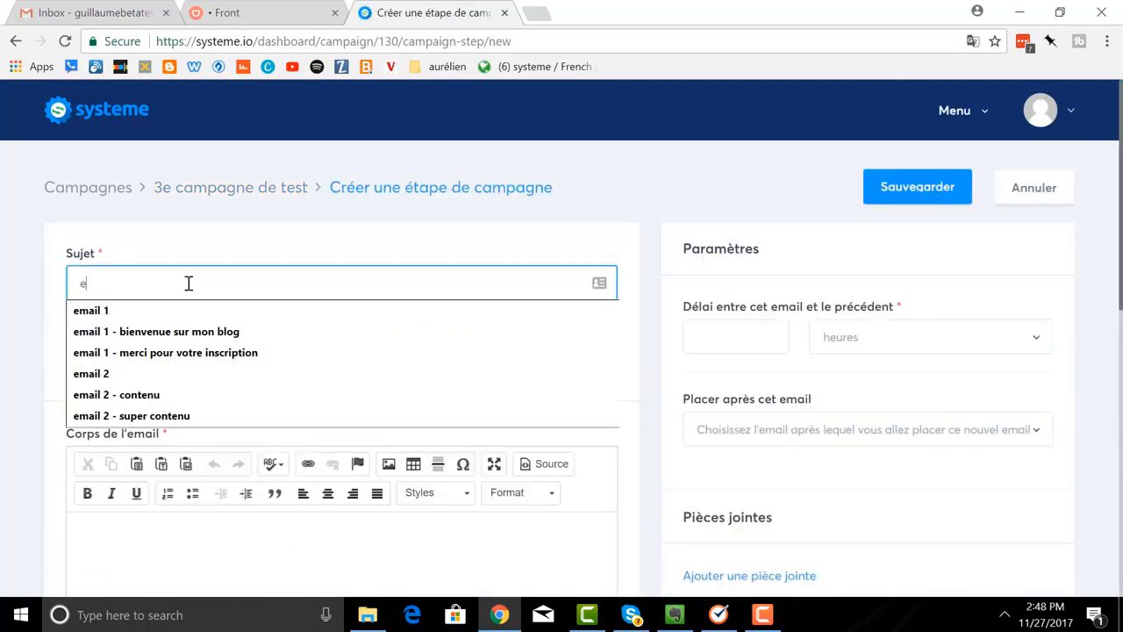
pyautogui.write('mail 3')
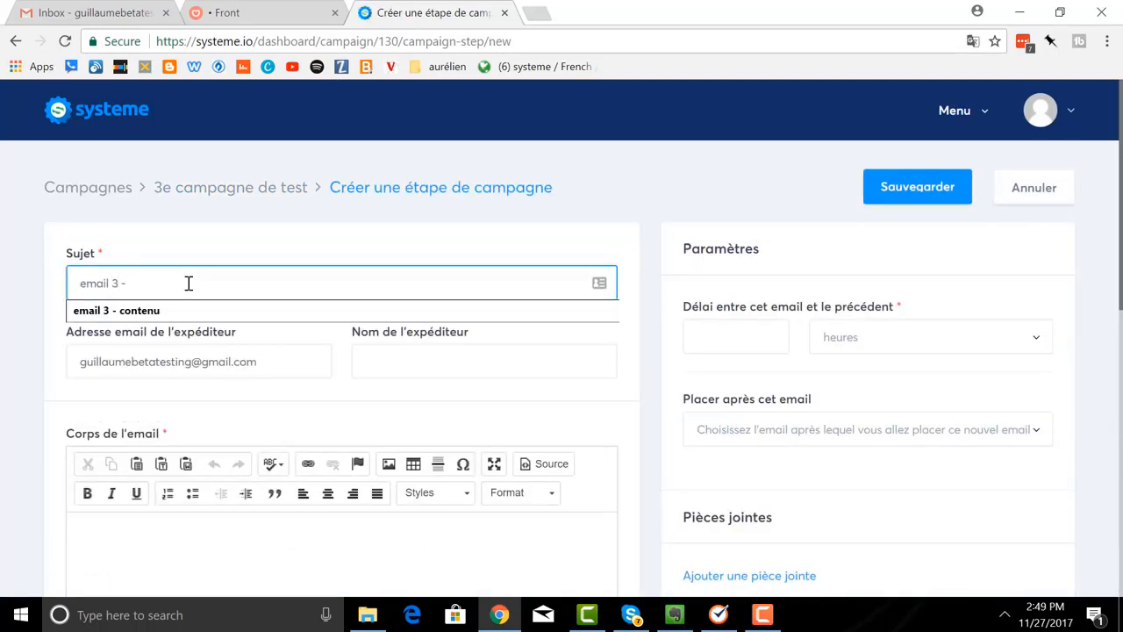
pyautogui.write(' - contenu')
pyautogui.click(405, 358)
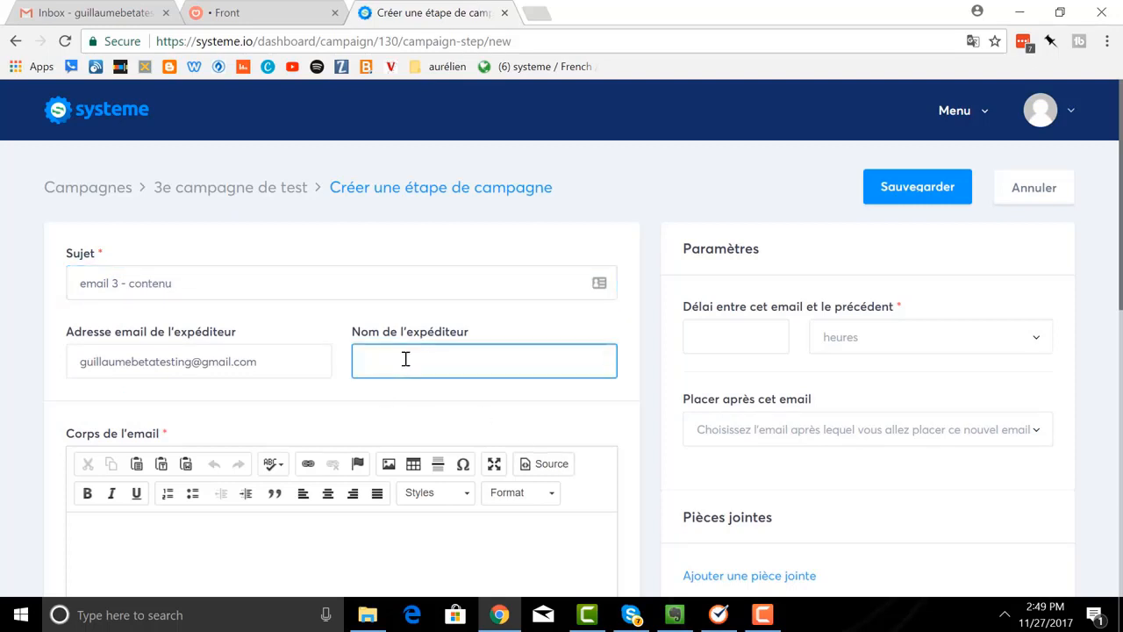
pyautogui.write('guillaume')
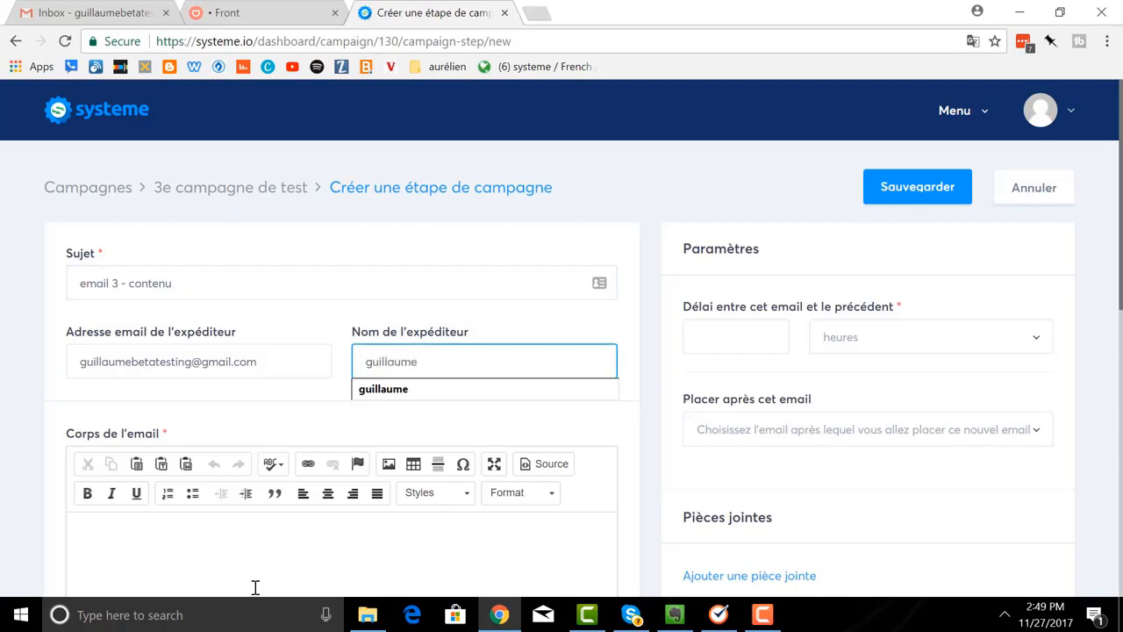
# Write the third email's body as "Bonjour,", "Voici du contenu" and "a très vite," in separate paragraphs, signed with the sender's first name
pyautogui.click(246, 539)
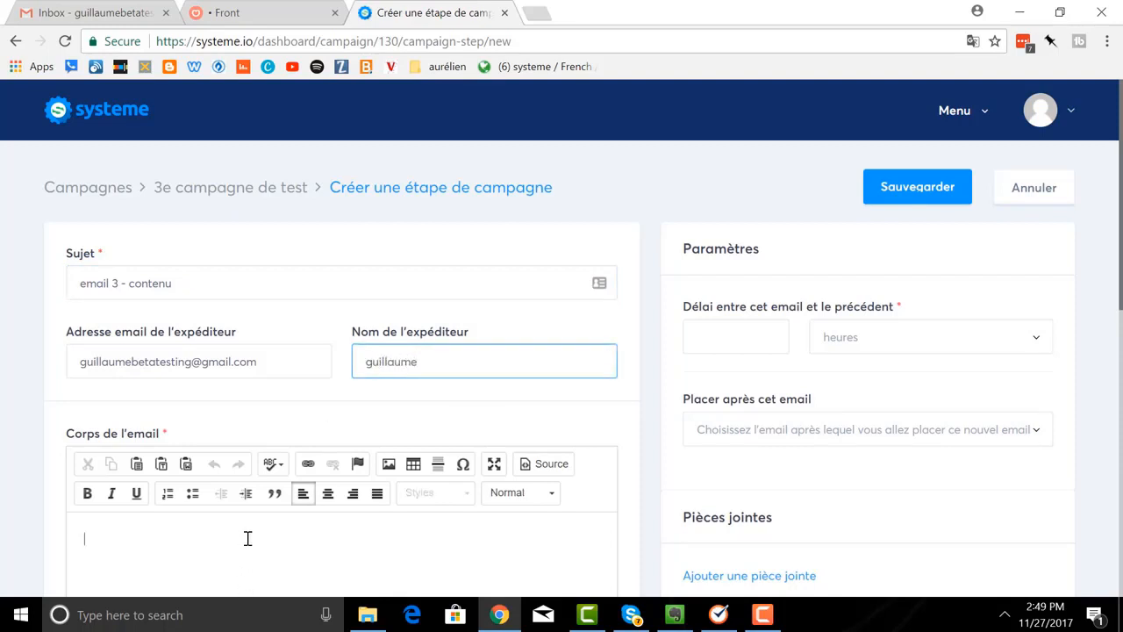
pyautogui.write('Bonjour,')
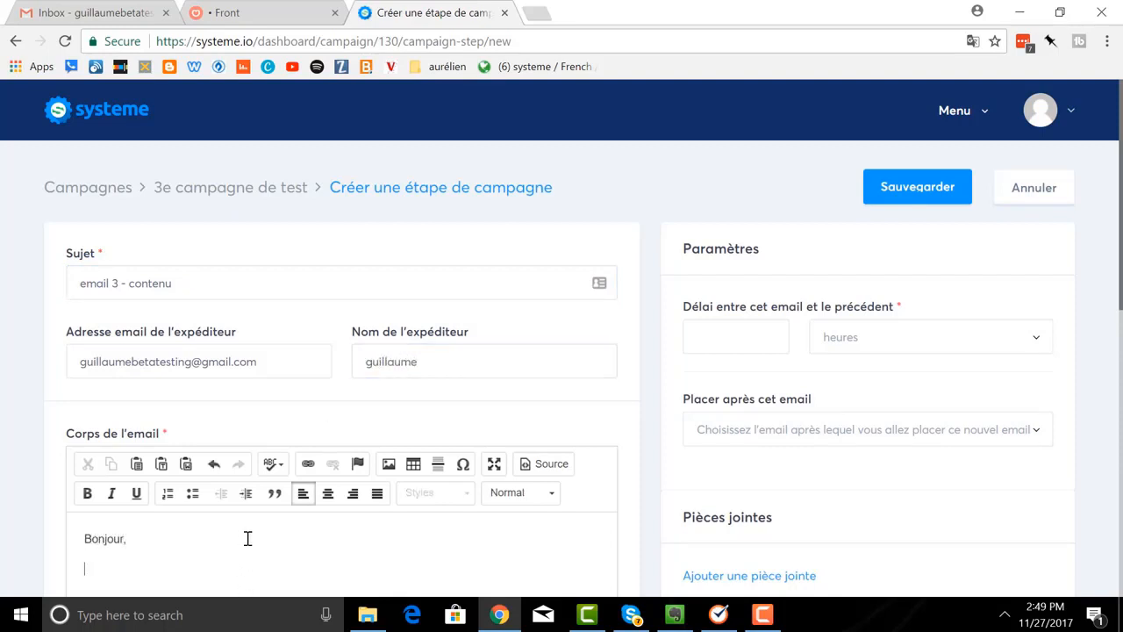
pyautogui.press('Return')
pyautogui.write('Voici du')
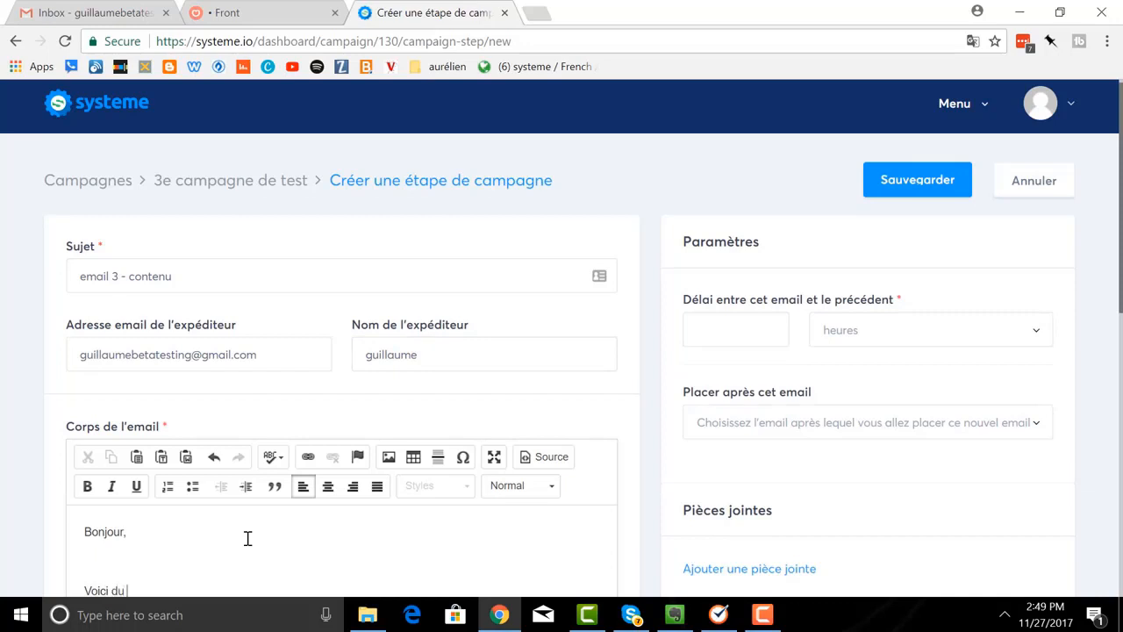
pyautogui.write(' contenu')
pyautogui.scroll(-2, 319, 516)
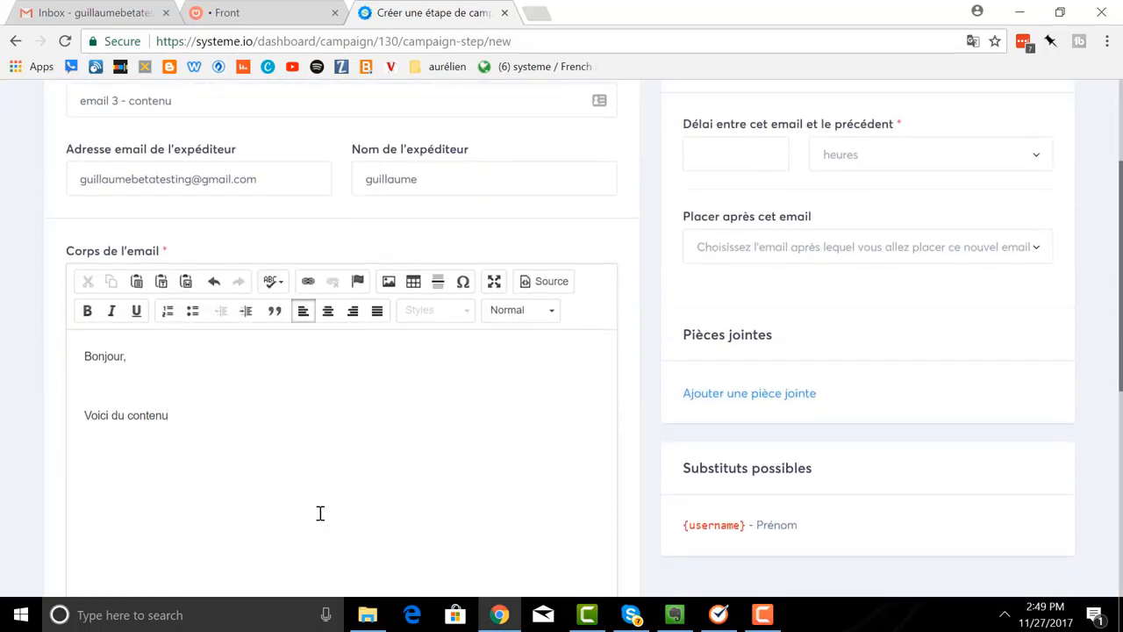
pyautogui.write('très')
pyautogui.write(' vite, ')
pyautogui.write('Guillaume')
# Set the third email's delay after the previous one to 1 with the unit "jours"
pyautogui.click(716, 151)
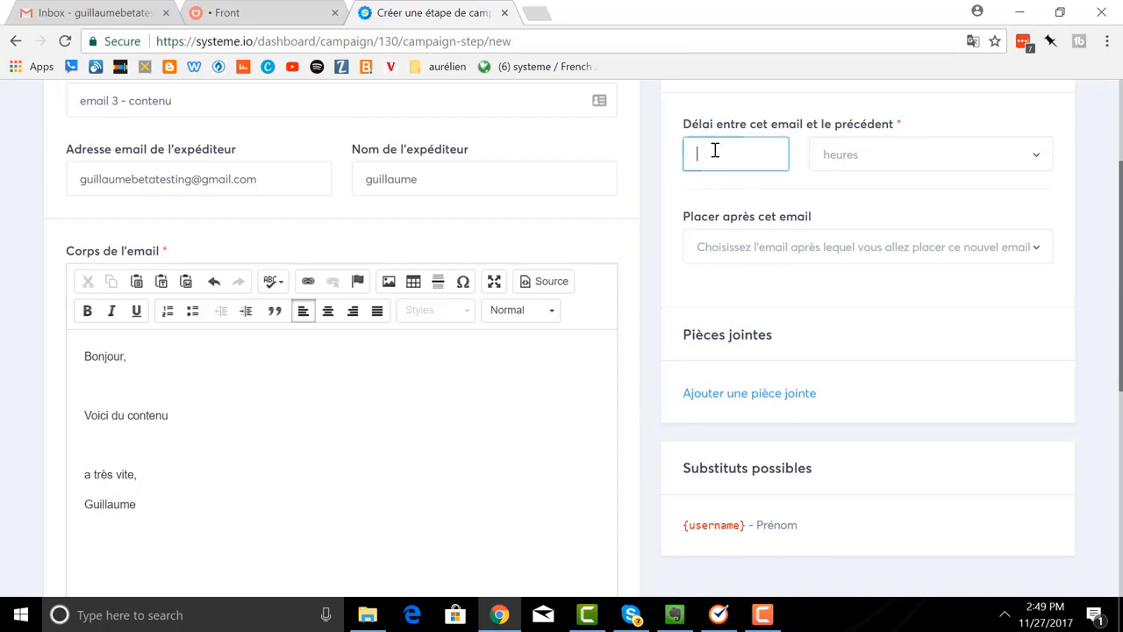
pyautogui.write('1')
pyautogui.click(1041, 158)
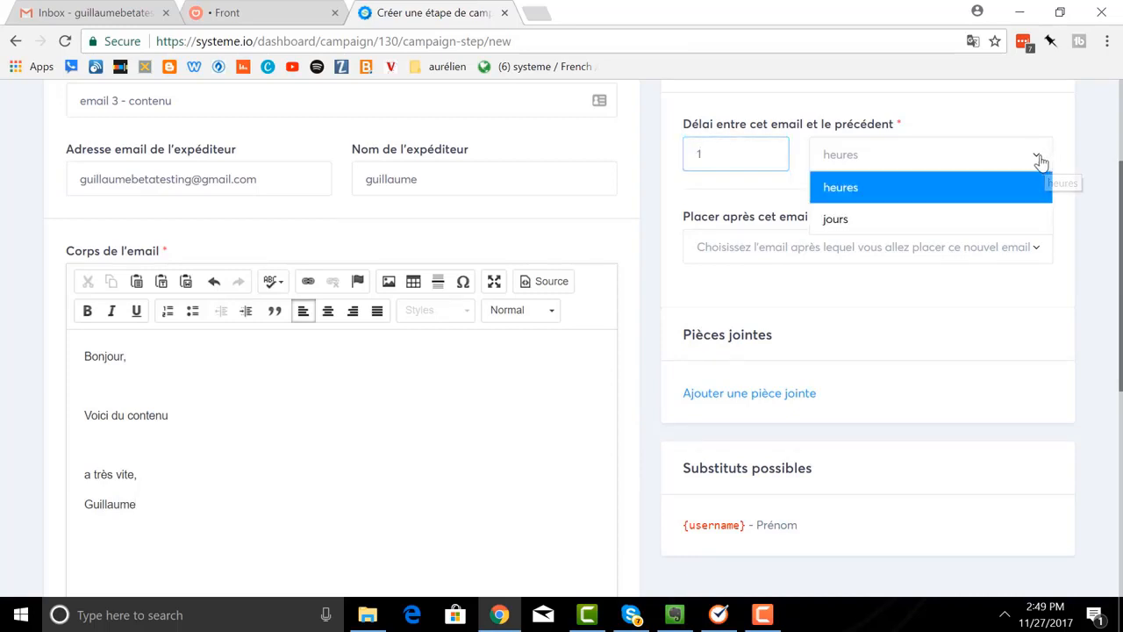
pyautogui.click(956, 217)
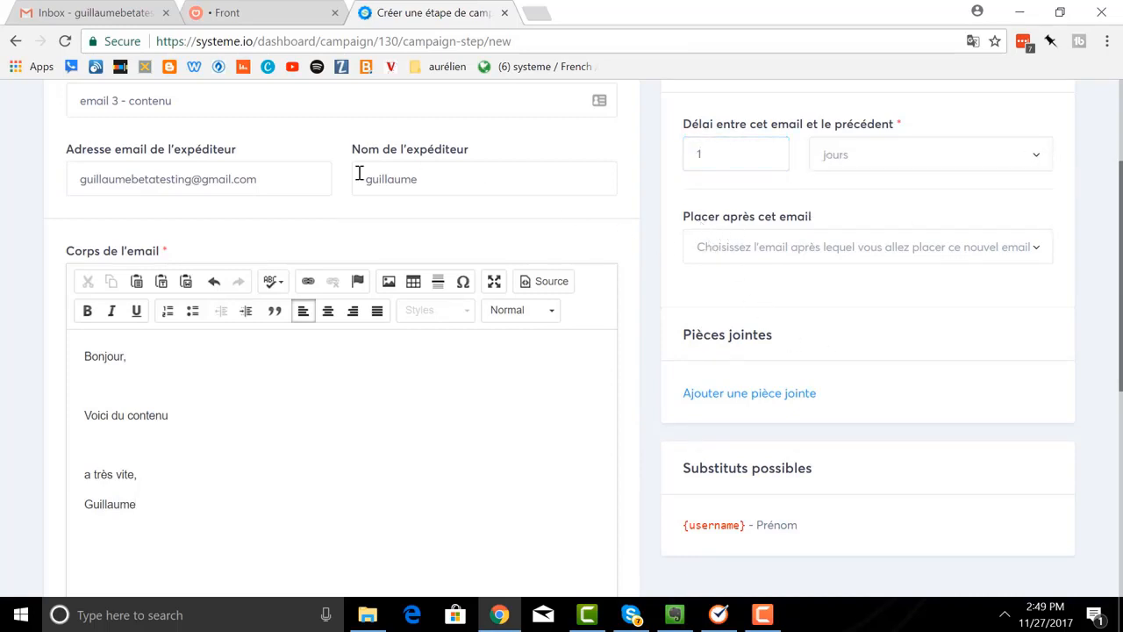
# Place the third email after "email 2 - super contenu" and save the campaign step
pyautogui.scroll(1, 514, 291)
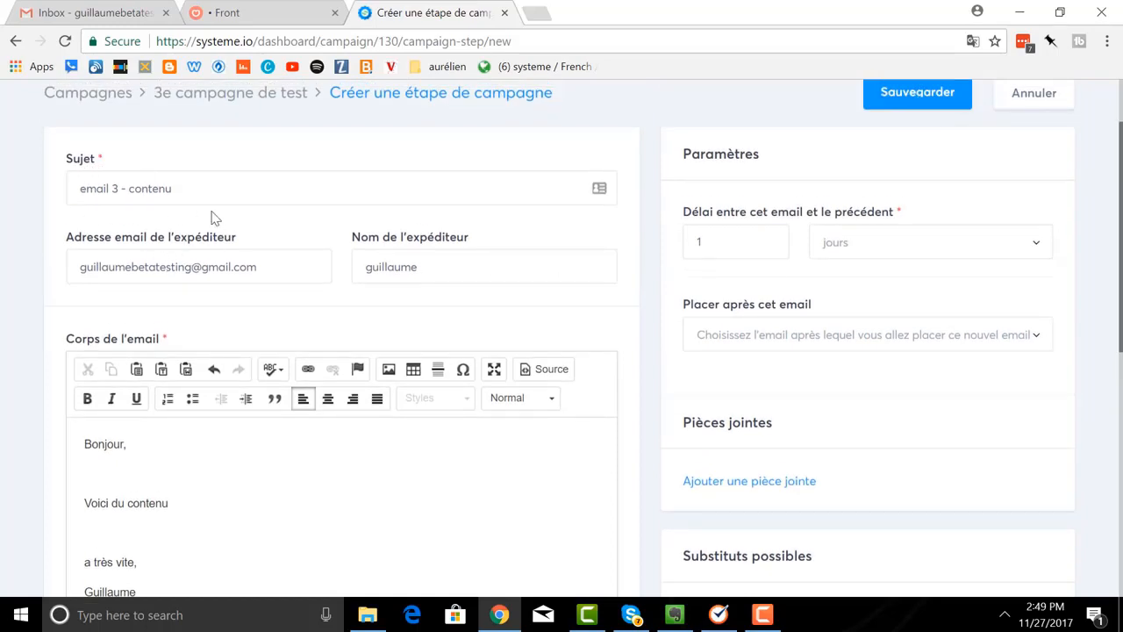
pyautogui.click(1041, 348)
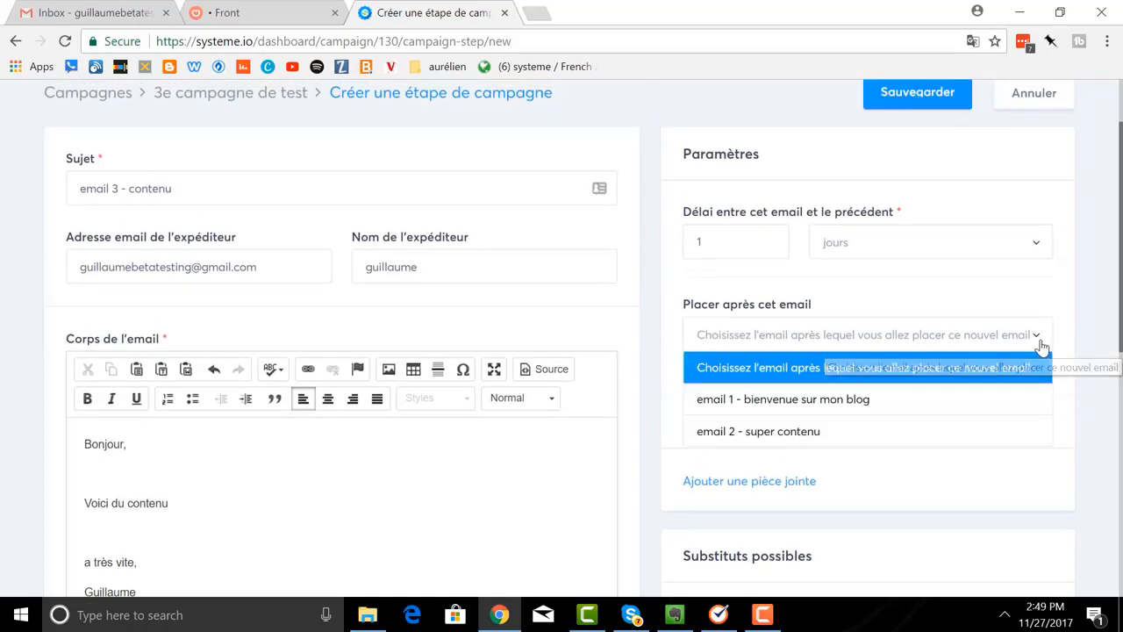
pyautogui.click(829, 439)
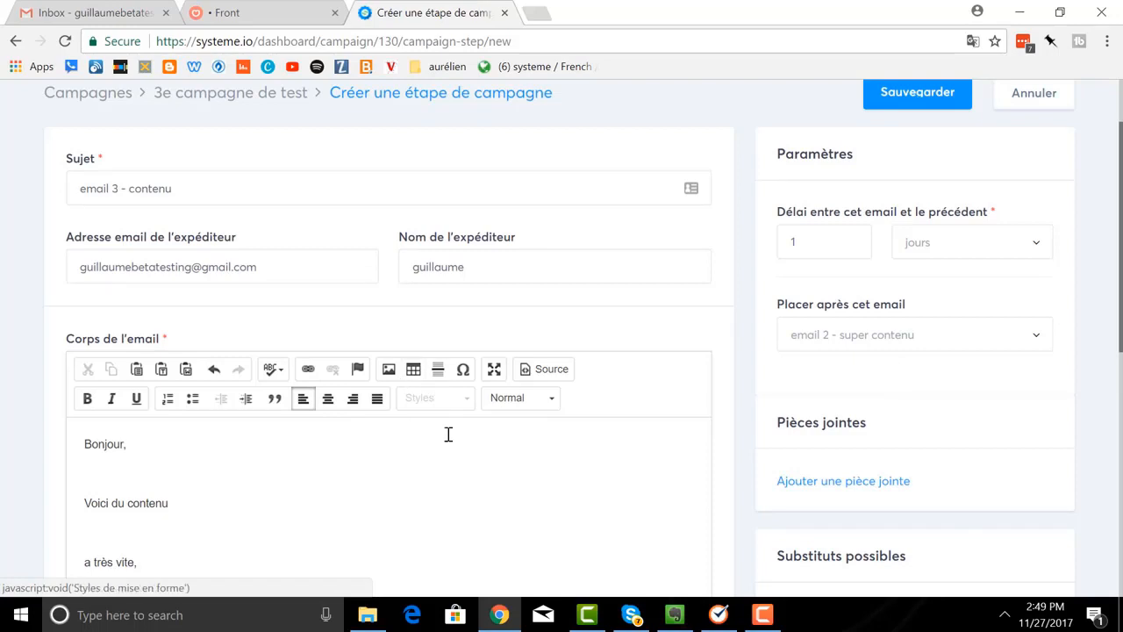
pyautogui.scroll(2, 702, 334)
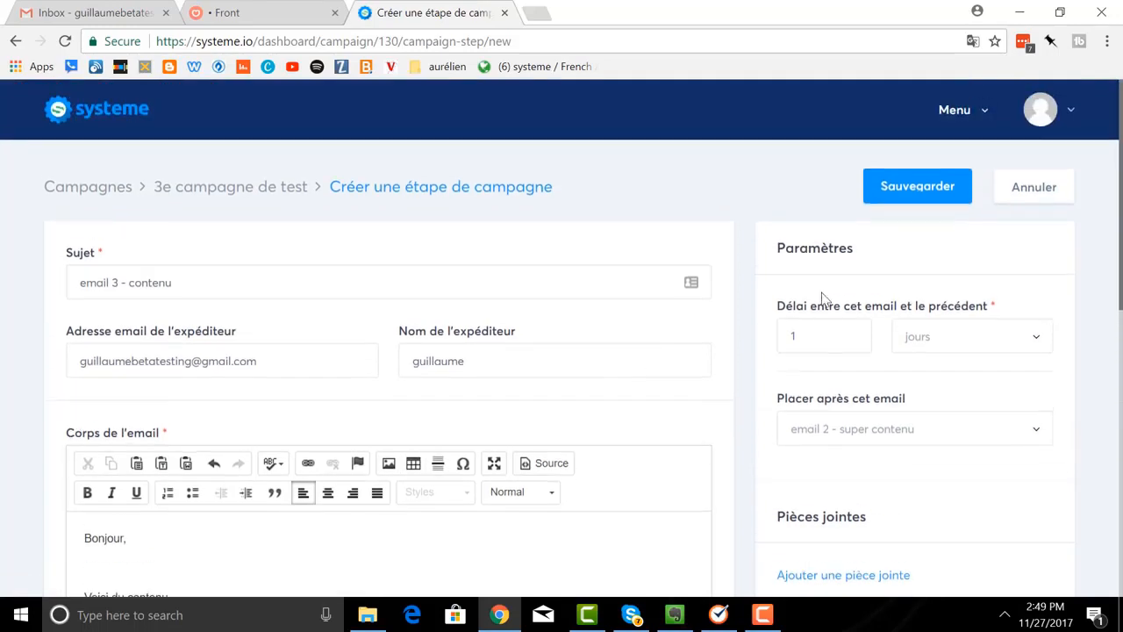
pyautogui.click(918, 190)
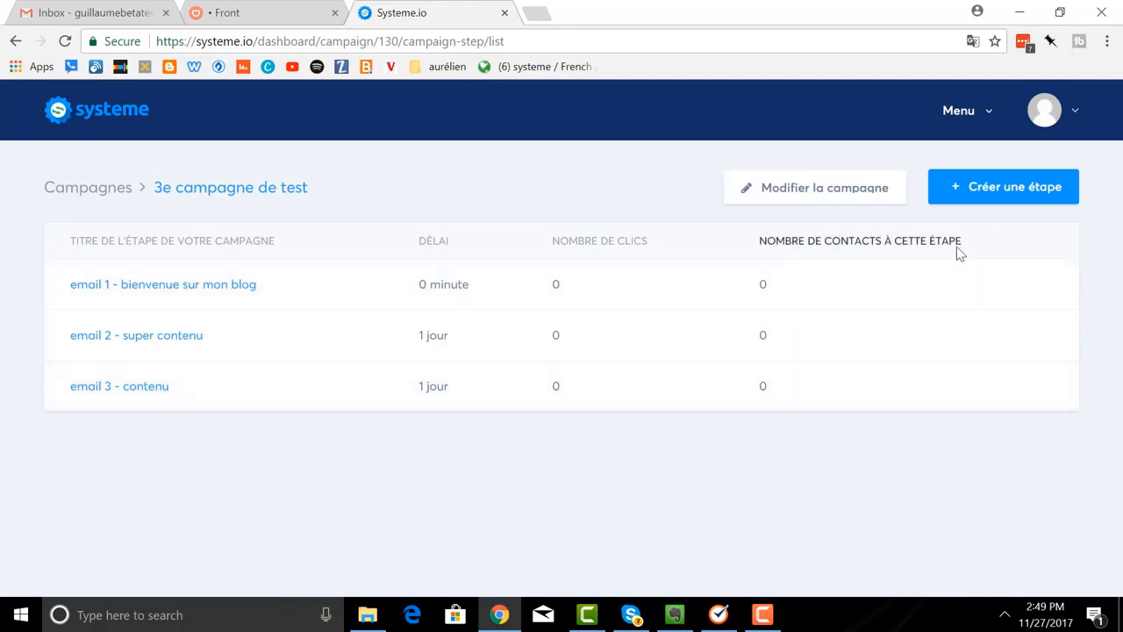
# Add a fourth campaign step with the subject "email 4 - voici mon offre"
pyautogui.click(973, 199)
pyautogui.click(221, 284)
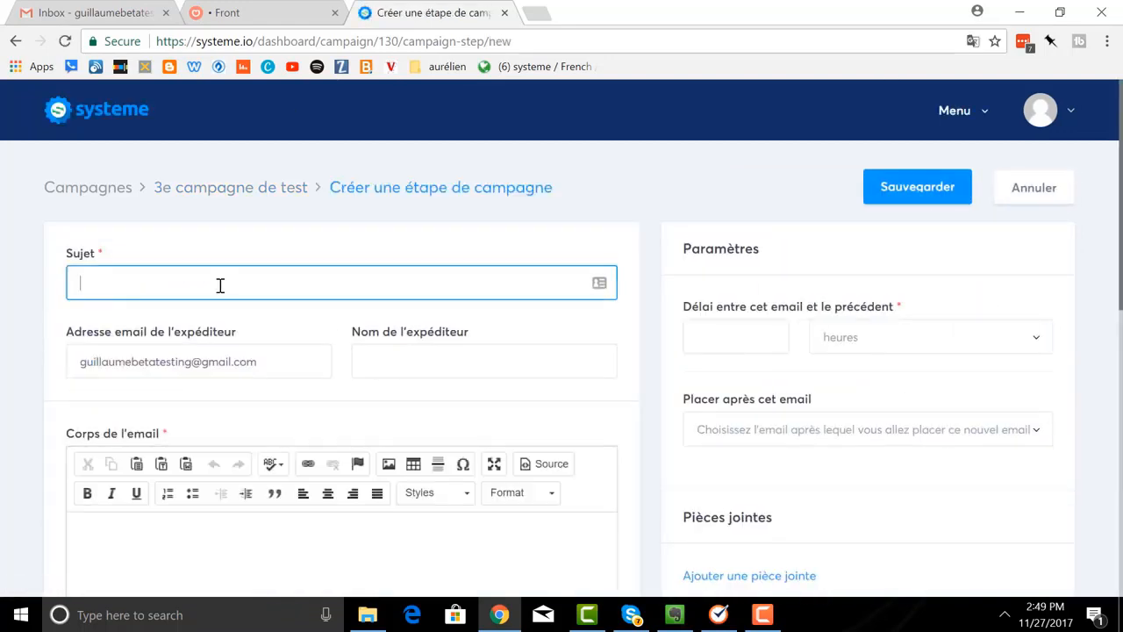
pyautogui.write('email 4')
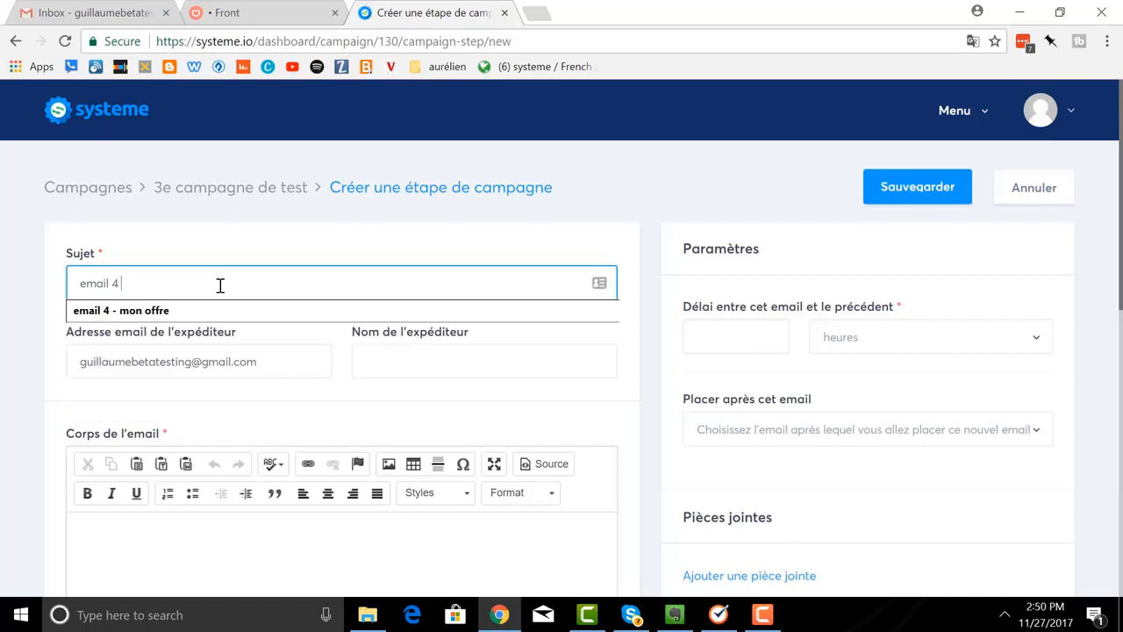
pyautogui.write(' - v')
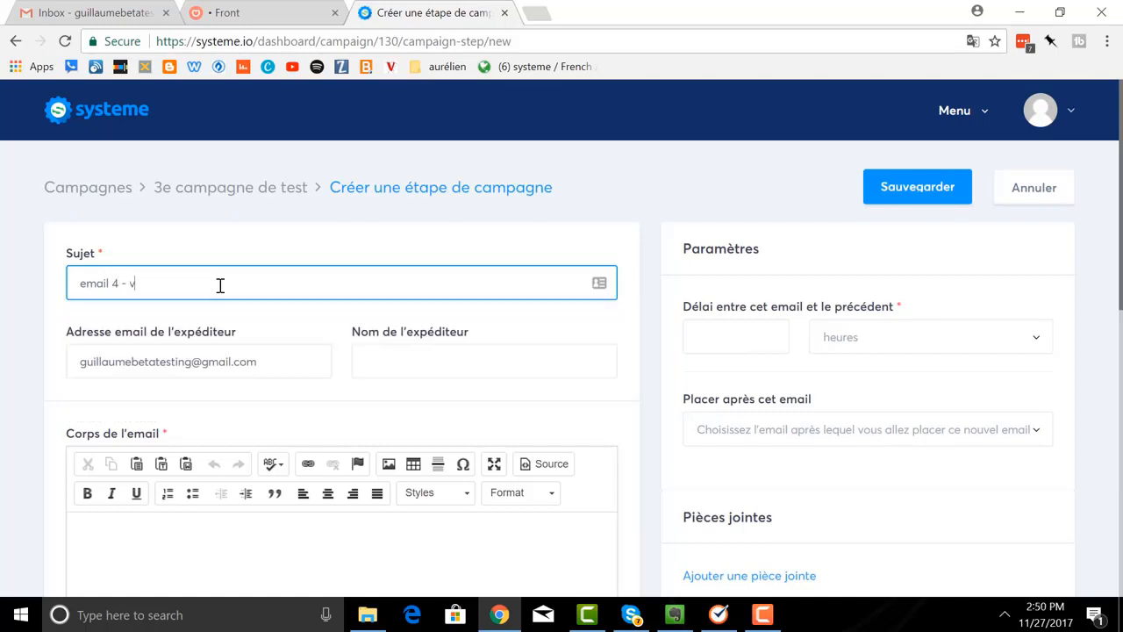
pyautogui.write('oici mon offre')
# Start the fourth email's body with "Bonjour," followed by "Je trouve ce produit intéressant" in a new paragraph
pyautogui.click(163, 544)
pyautogui.write('Bonjou')
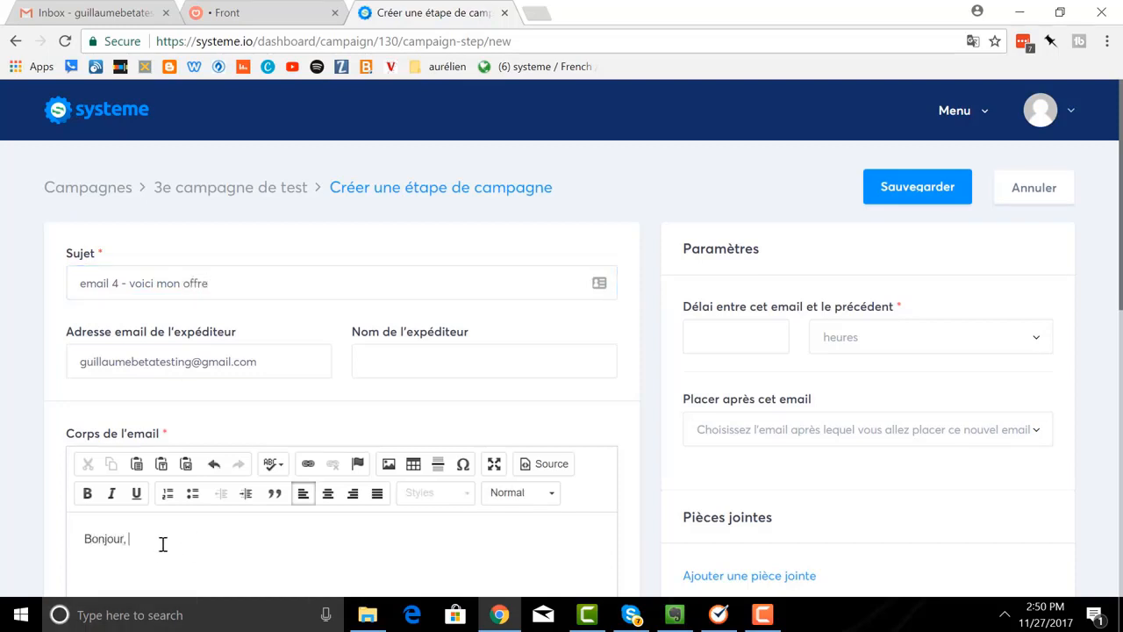
pyautogui.write('r,')
pyautogui.press('Return')
pyautogui.press('Return')
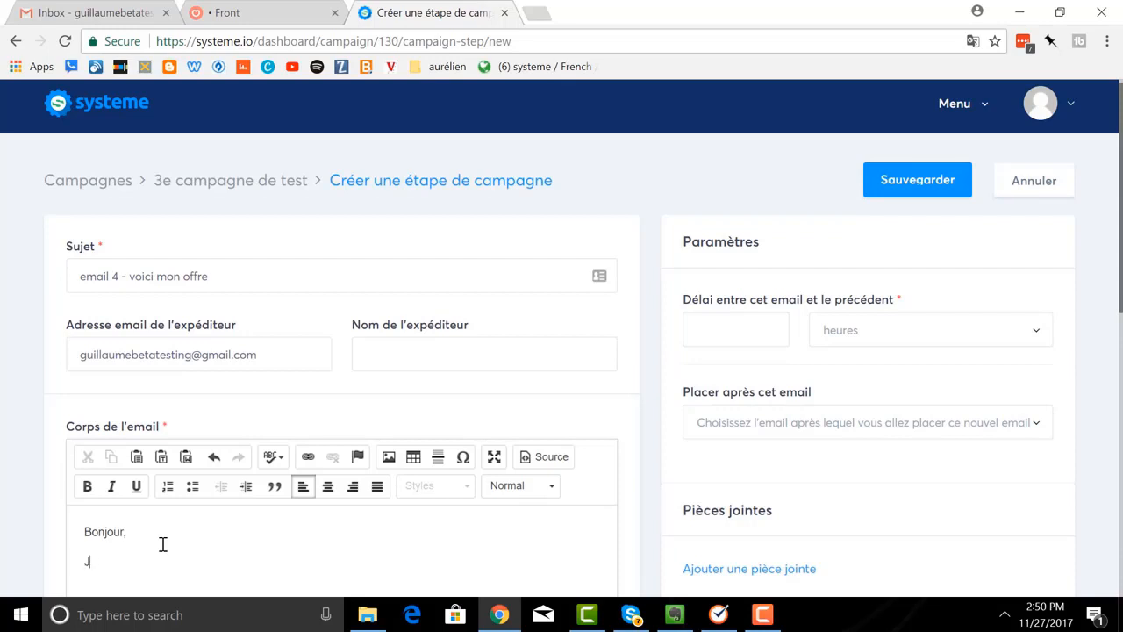
pyautogui.write("Je trouve ce produit in'téressan")
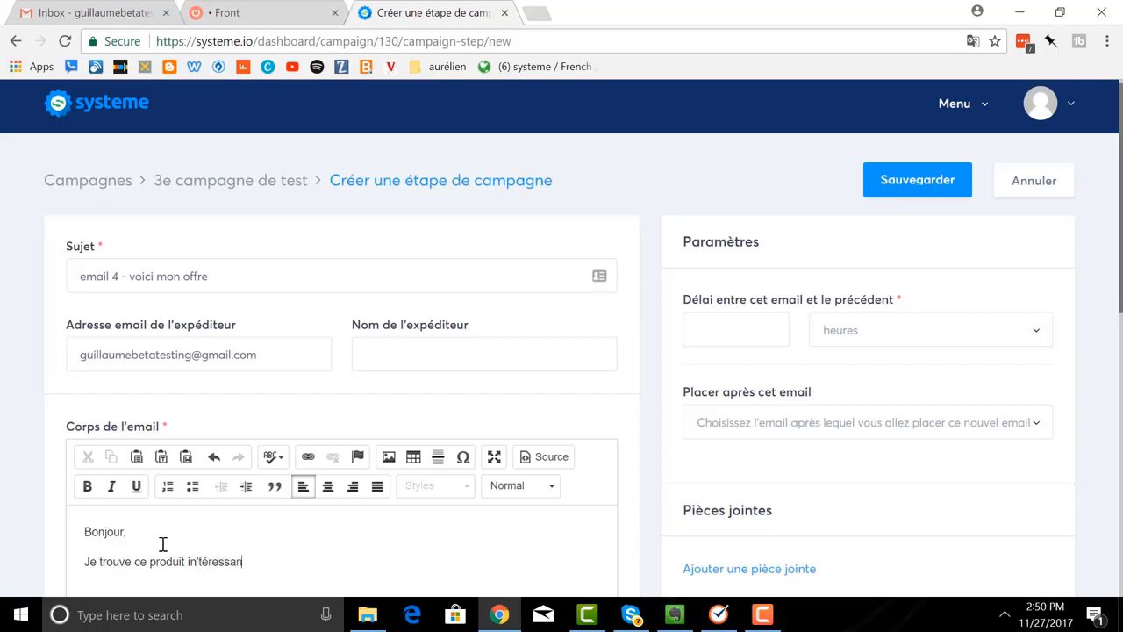
pyautogui.press('BackSpace')
pyautogui.press('BackSpace')
pyautogui.press('BackSpace')
pyautogui.press('BackSpace')
pyautogui.press('BackSpace')
pyautogui.press('BackSpace')
pyautogui.press('BackSpace')
pyautogui.press('BackSpace')
pyautogui.write('téressant')
pyautogui.press('Return')
pyautogui.press('Return')
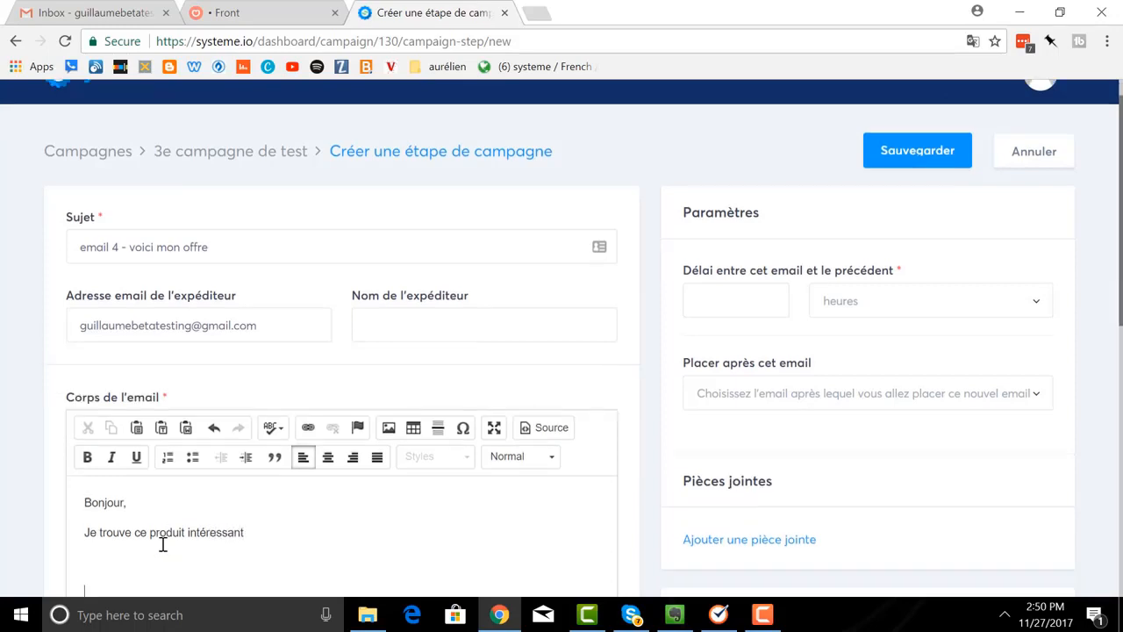
# Add the line "Clique ici pour voir mon produit" to the body and link it to the URL "page de vente"
pyautogui.write('Clique ici pour voir mon produi')
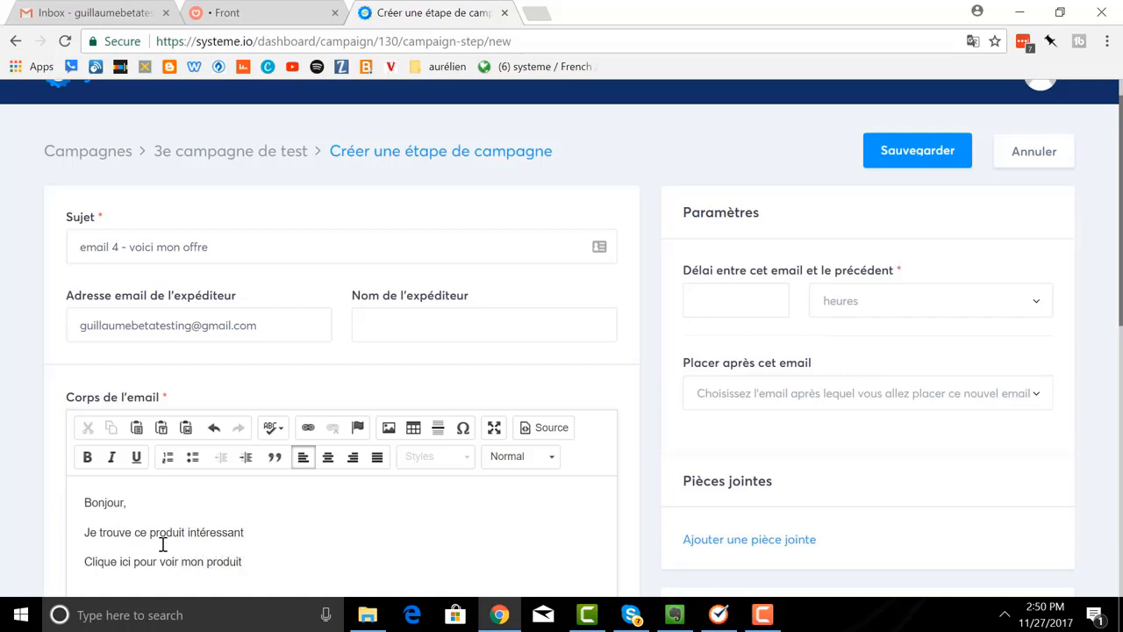
pyautogui.write('t')
pyautogui.moveTo(257, 564); pyautogui.dragTo(86, 564)
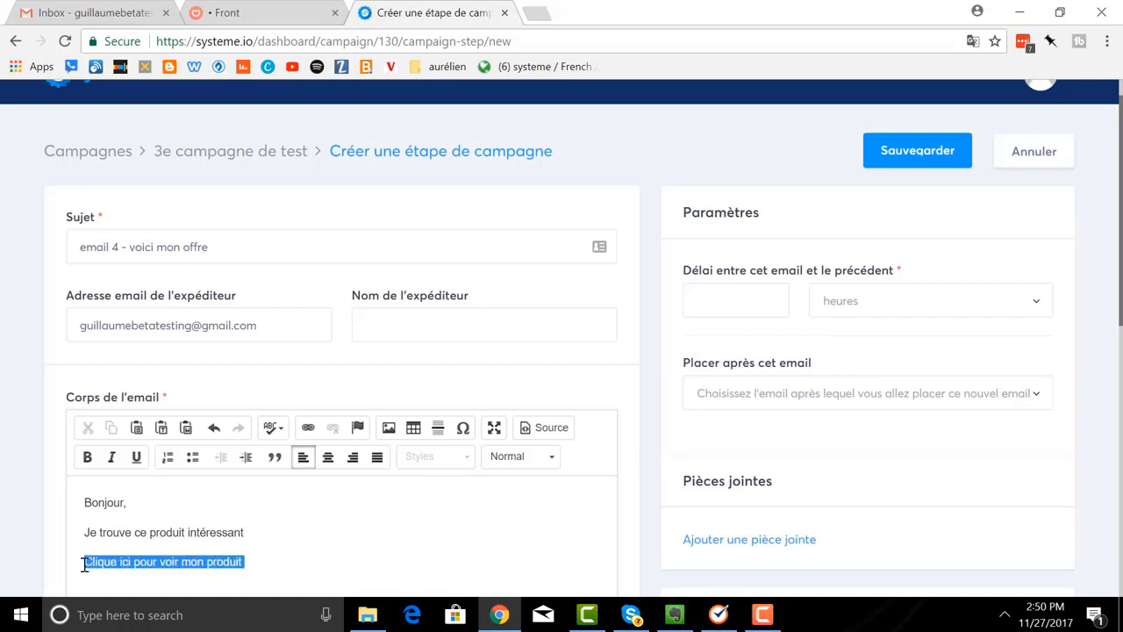
pyautogui.scroll(1, 86, 565)
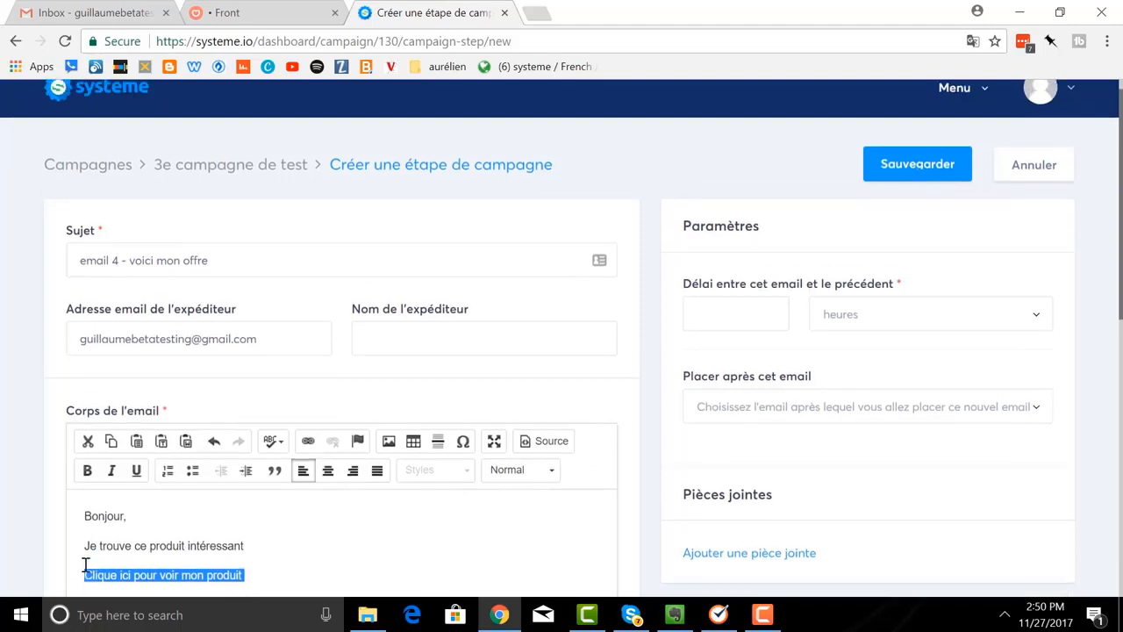
pyautogui.scroll(-1, 88, 567)
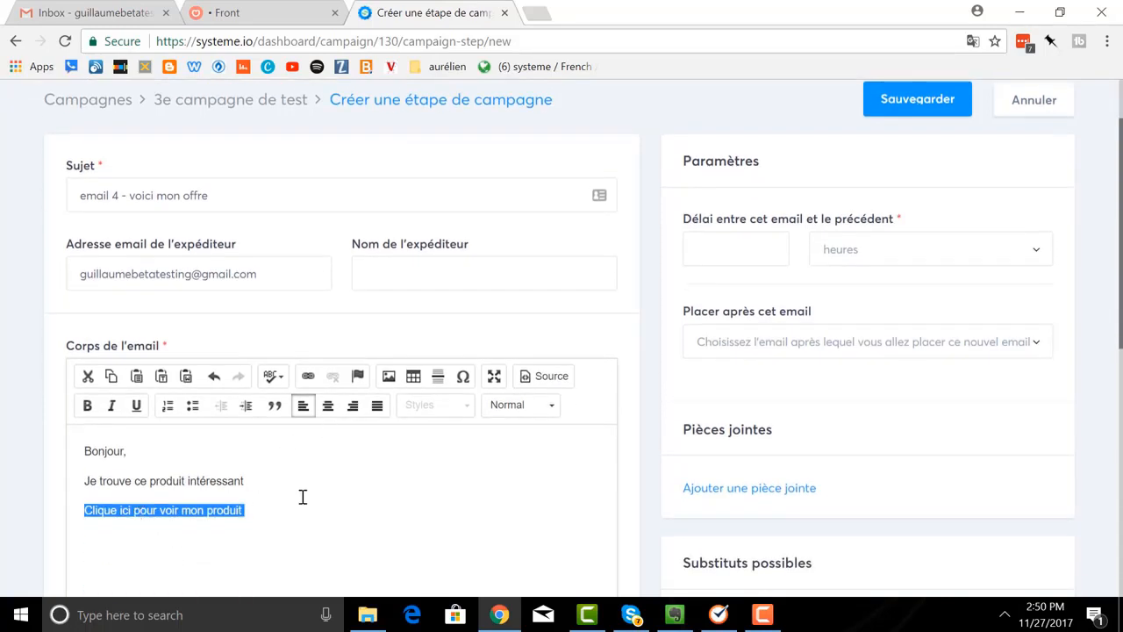
pyautogui.click(308, 376)
pyautogui.write('p')
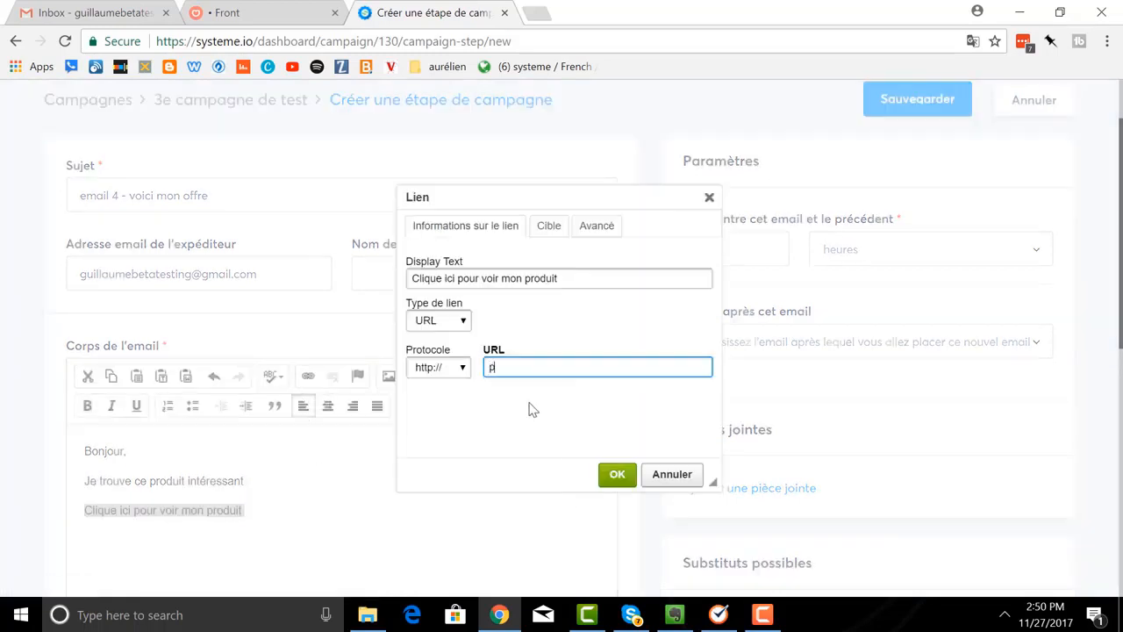
pyautogui.write('age de vente')
pyautogui.click(617, 475)
pyautogui.click(301, 472)
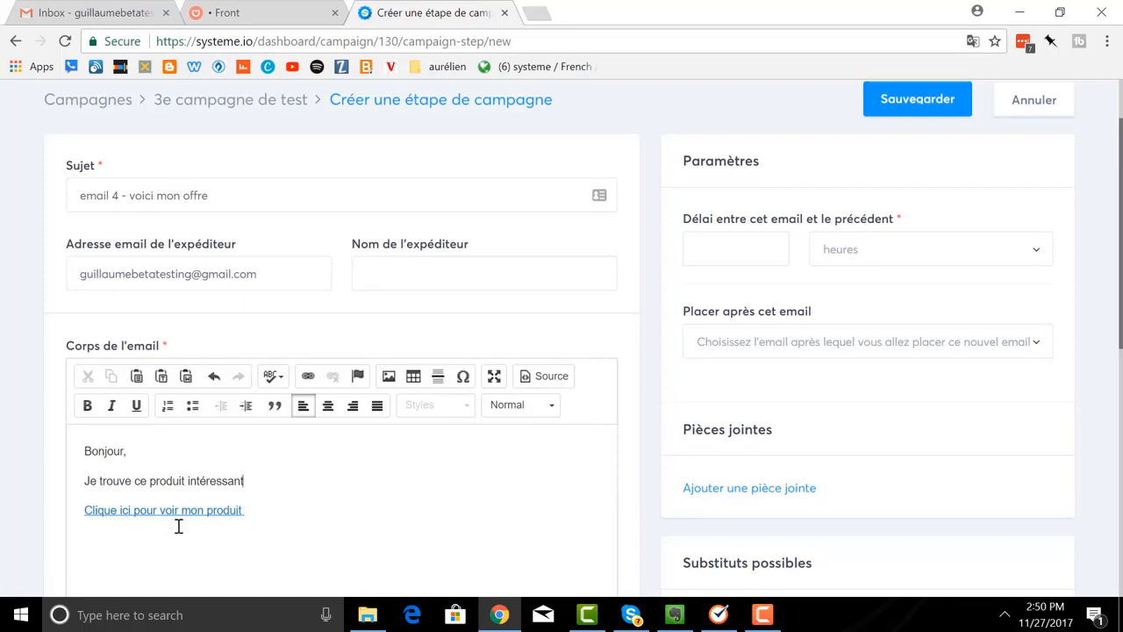
# Set the fourth email's delay after the previous one to 1 with the unit "jours"
pyautogui.click(711, 254)
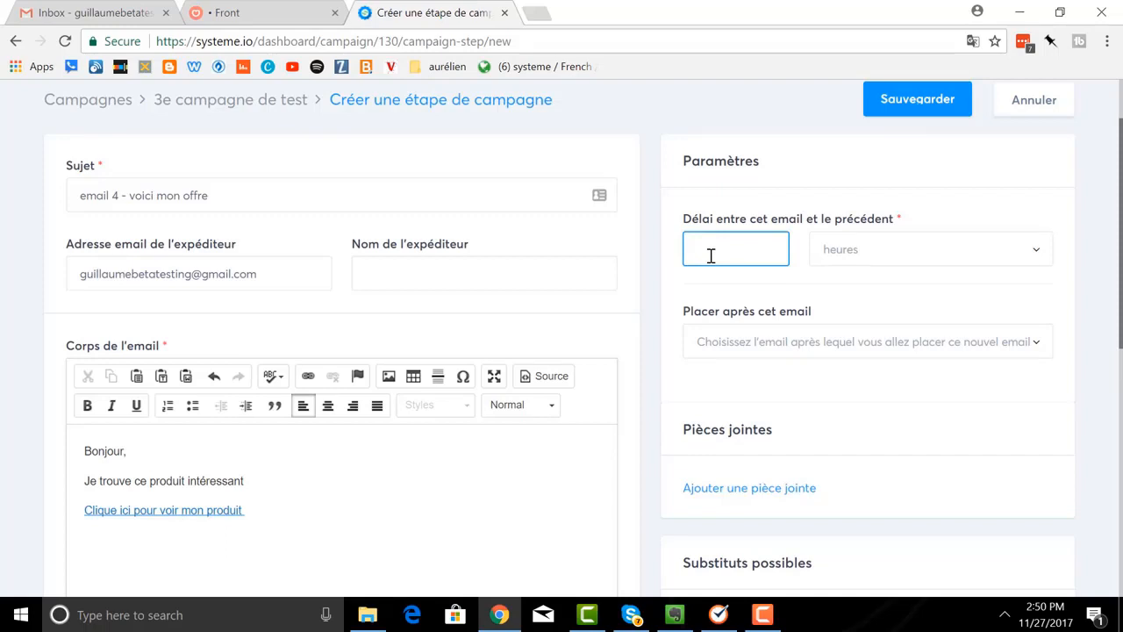
pyautogui.write('1')
pyautogui.click(1036, 257)
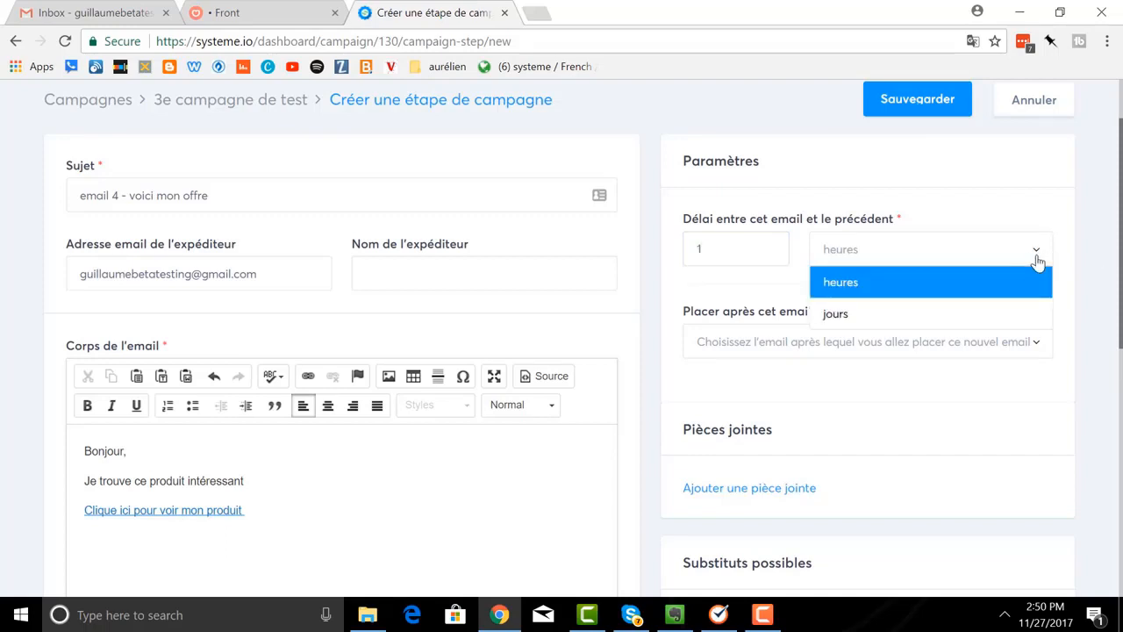
pyautogui.click(1017, 314)
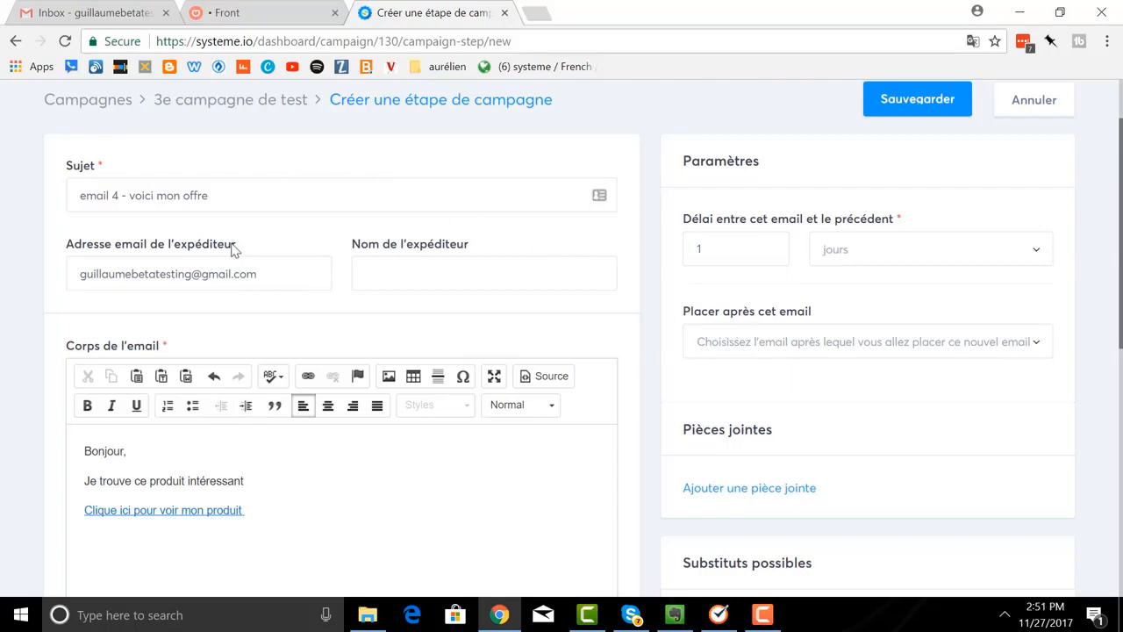
# Place the fourth email after "email 3 - contenu" and try to save the campaign step
pyautogui.click(1039, 350)
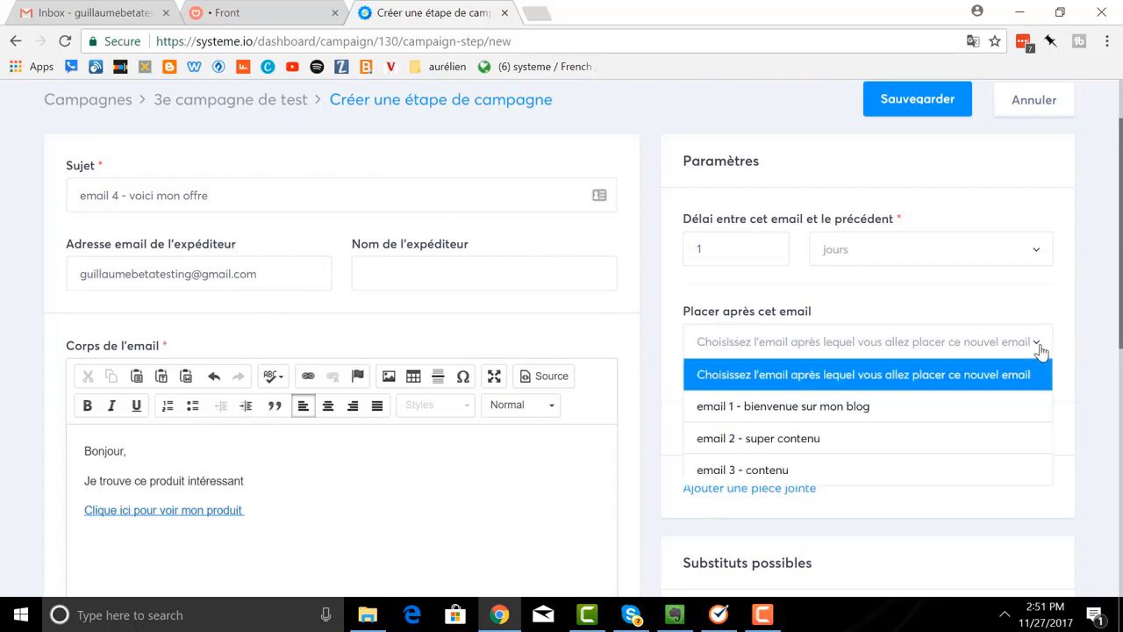
pyautogui.click(980, 471)
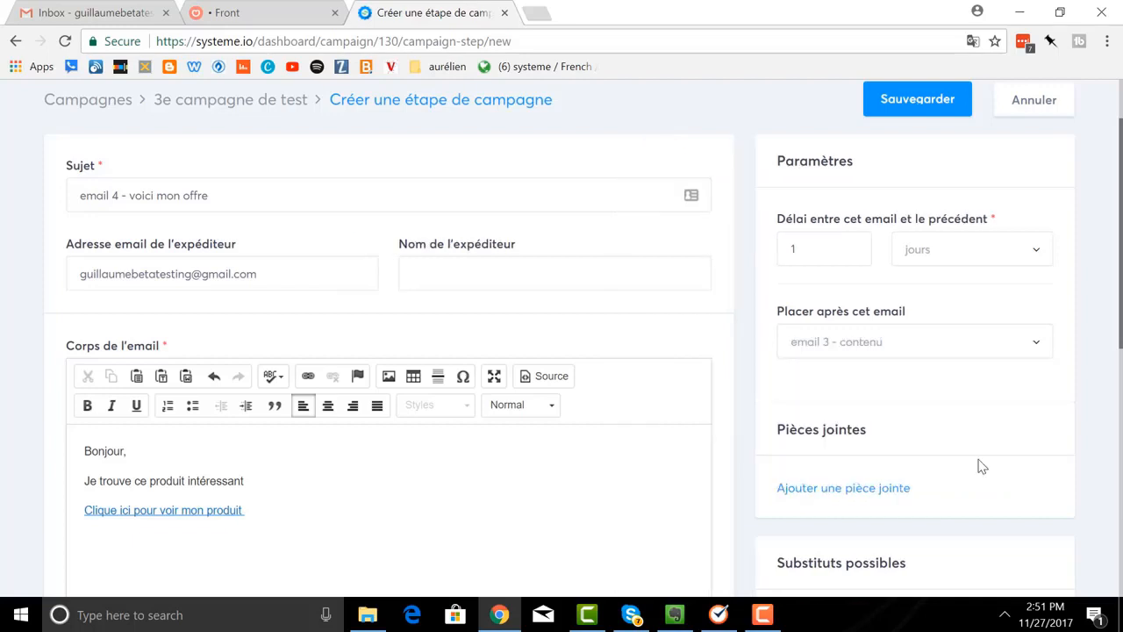
pyautogui.scroll(1, 980, 467)
pyautogui.click(923, 189)
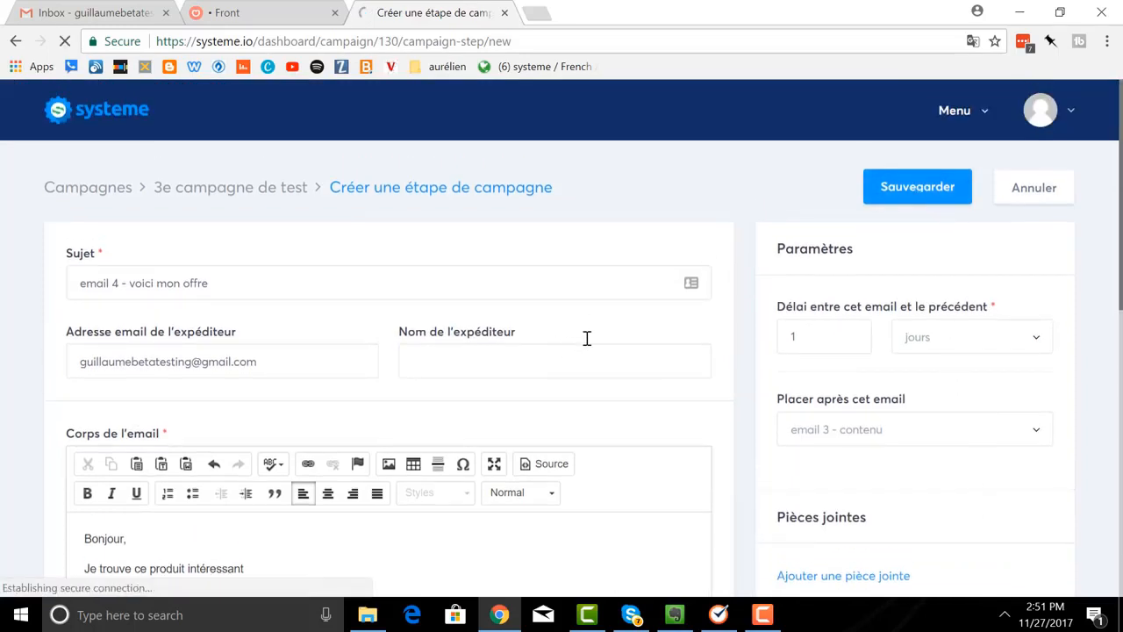
# Fill in the sender's first name for the fourth email and save the campaign step
pyautogui.click(527, 369)
pyautogui.write('g')
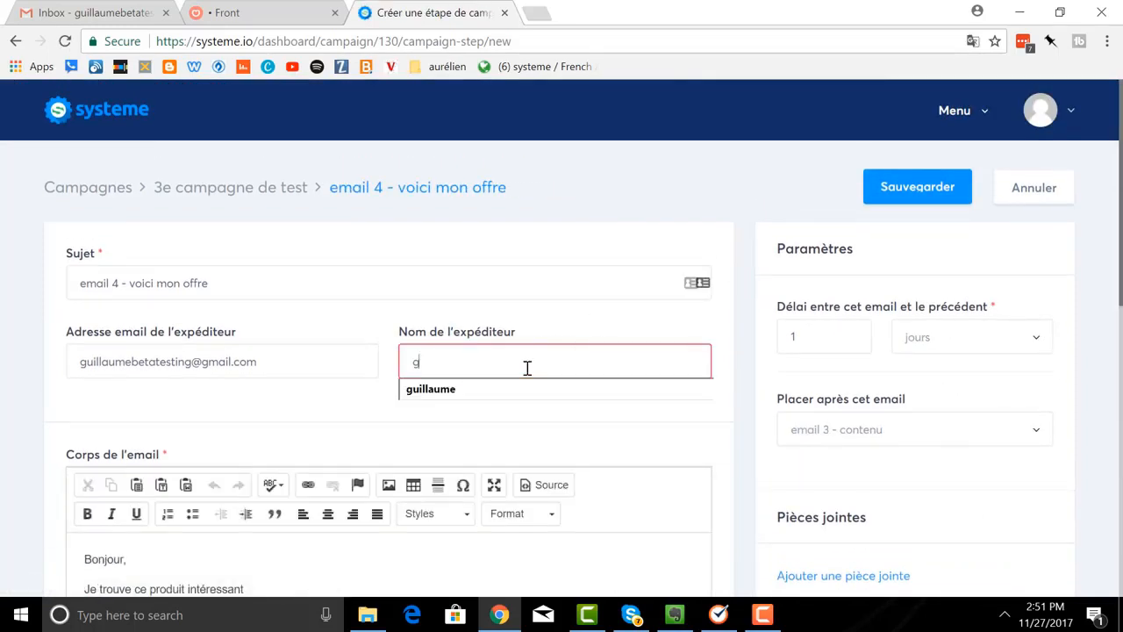
pyautogui.write('uillaume')
pyautogui.click(939, 187)
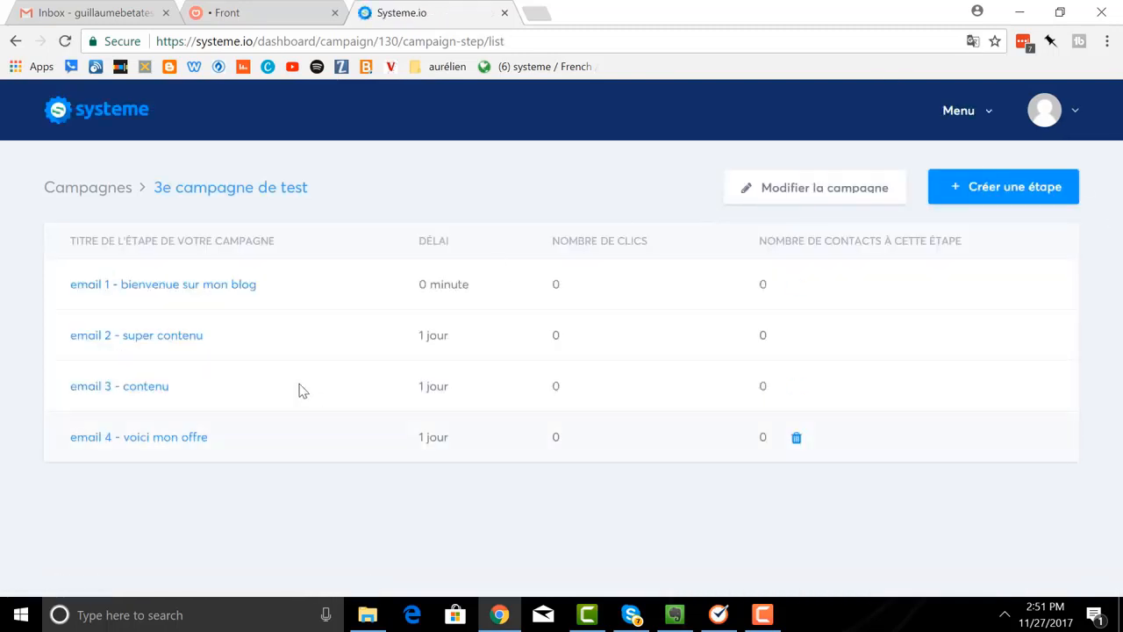